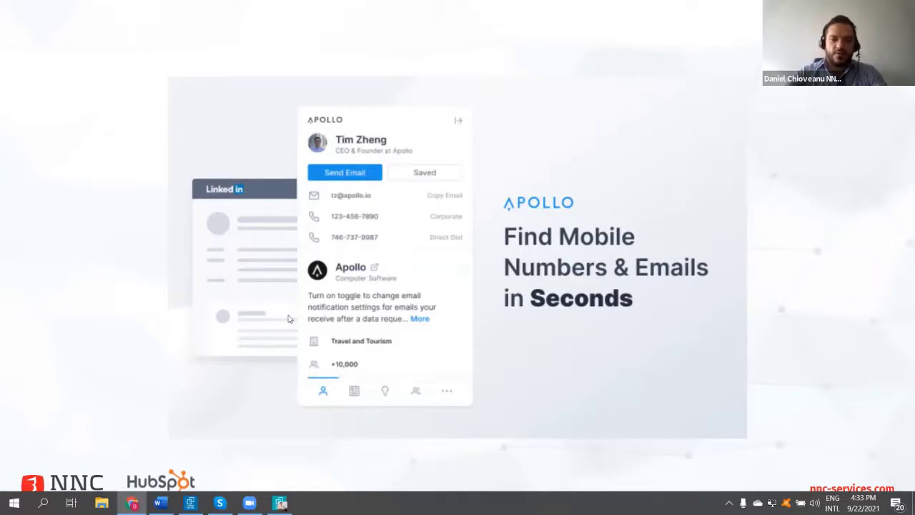
Step: Leave the slide show and switch to the Apollo onboarding page in the browser
key("alt+Tab")
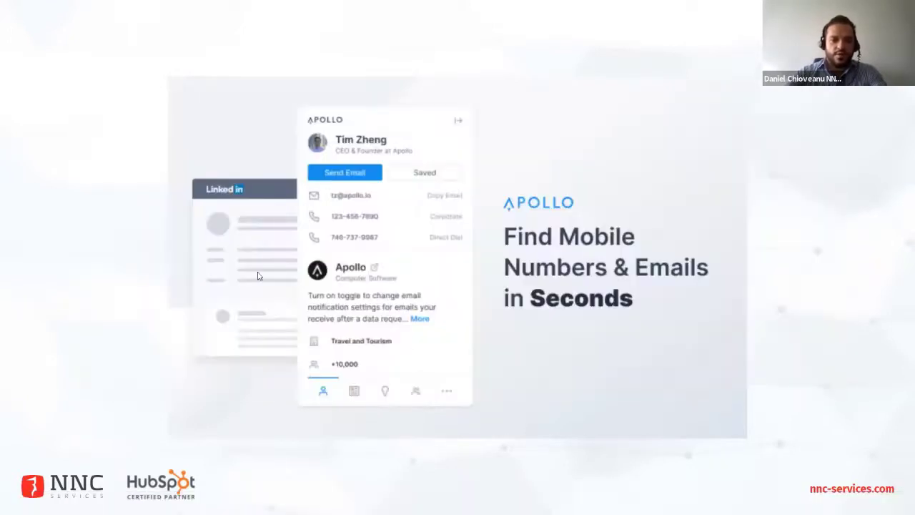
key("Escape")
left_click(68, 10)
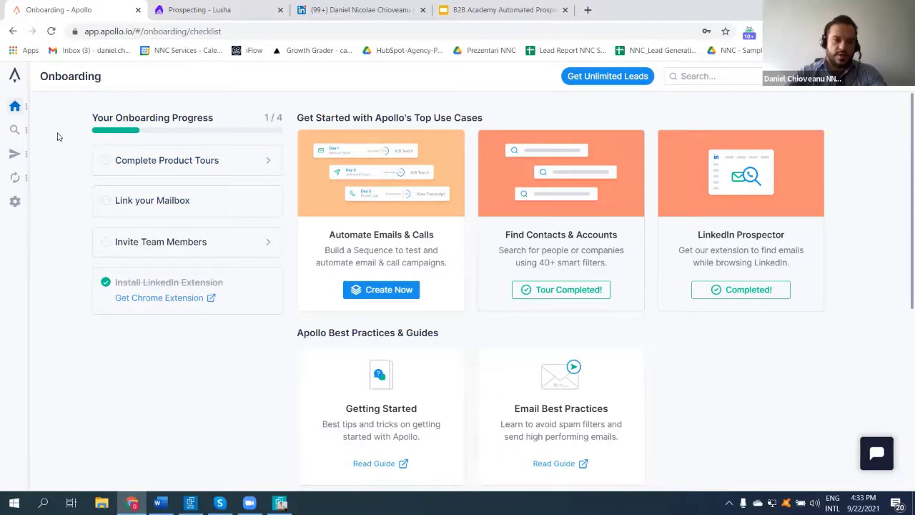
Step: Open Apollo's people search, and search the companies for "apple"
mouse_move(24, 135)
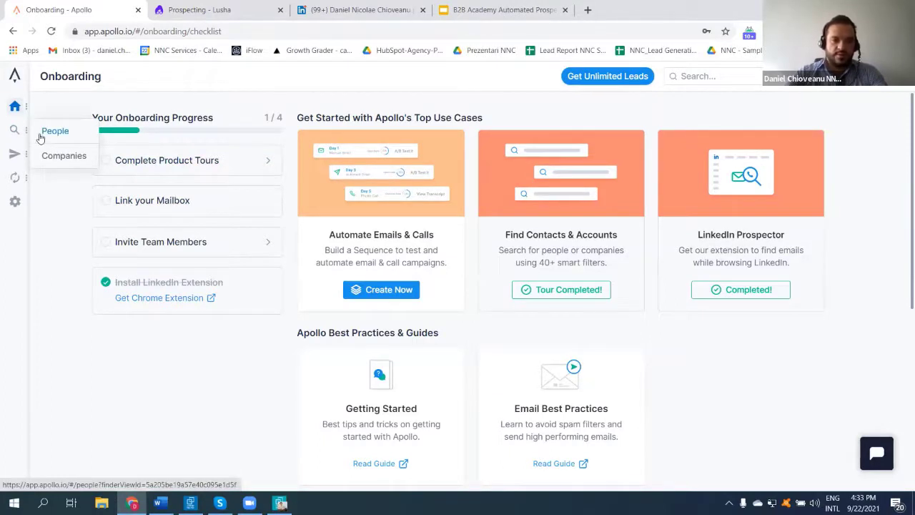
left_click(78, 138)
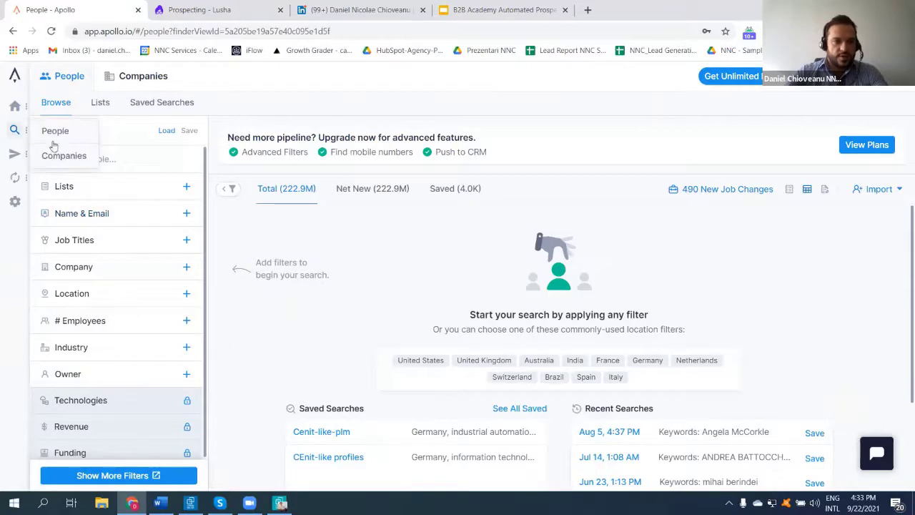
mouse_move(2, 121)
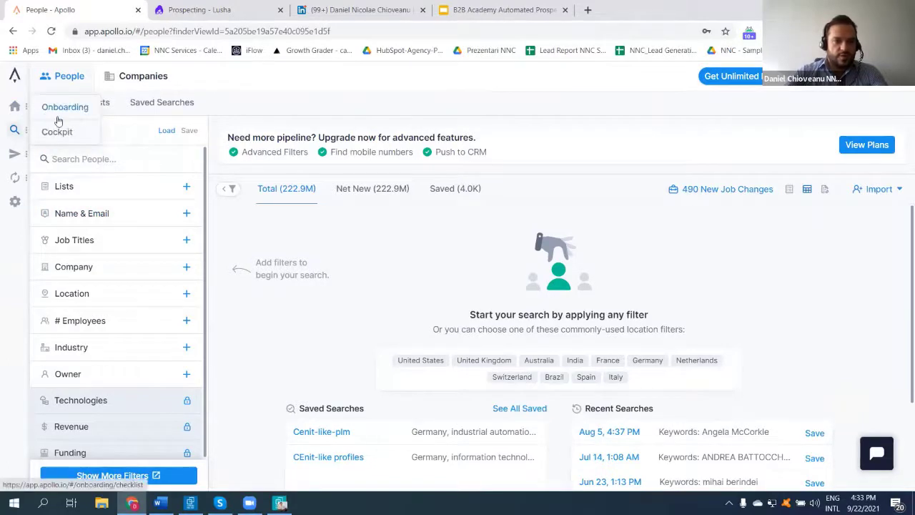
left_click(70, 157)
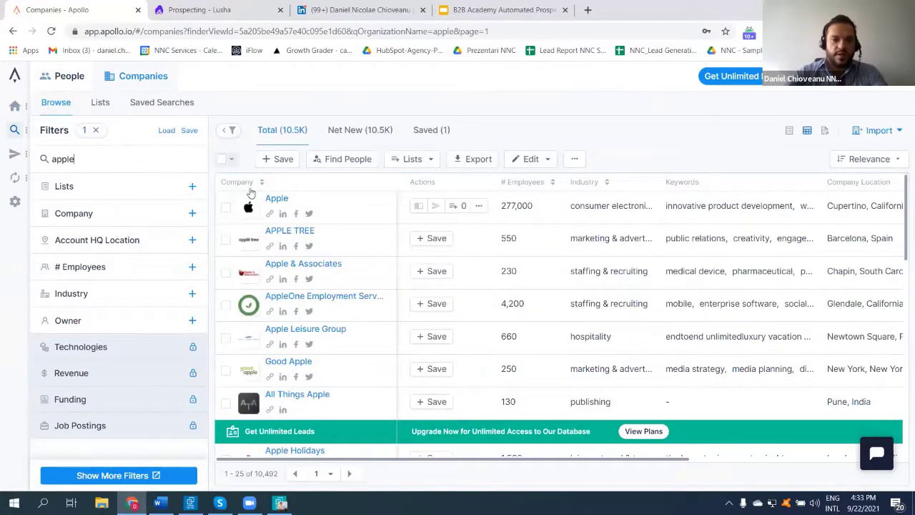
Step: Open the Apple account from the company results and review its research details and activities
left_click(284, 203)
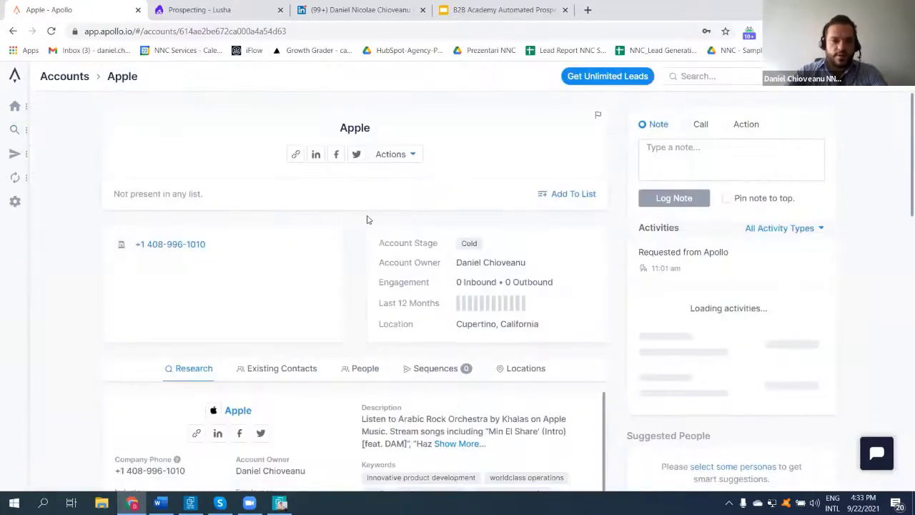
scroll(364, 234, "down", 1)
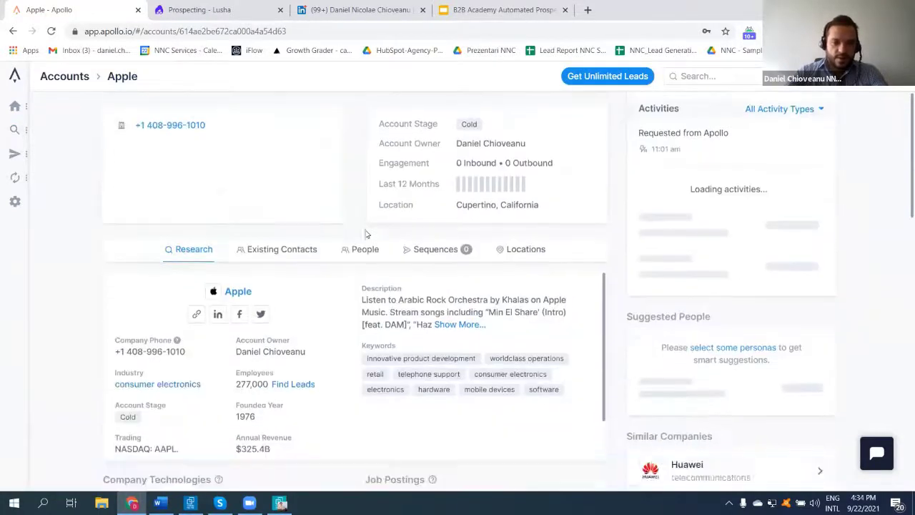
scroll(566, 233, "up", 1)
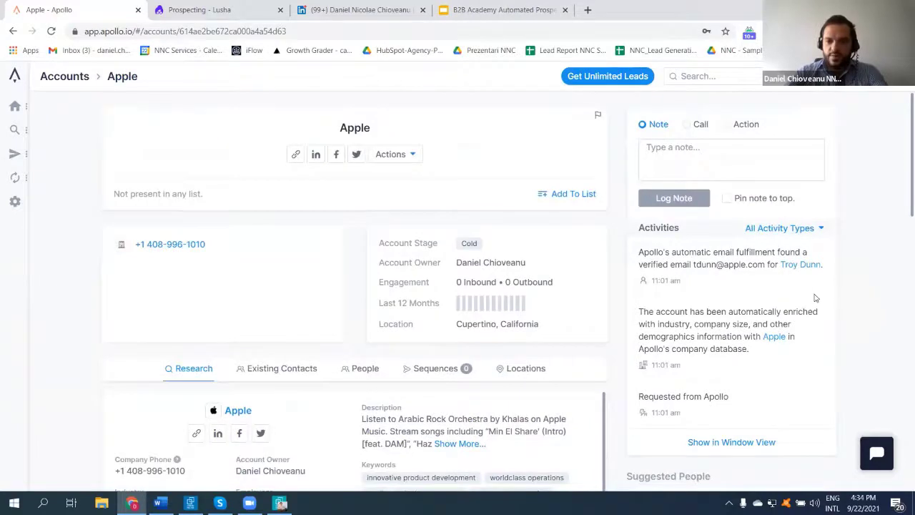
scroll(815, 296, "down", 1)
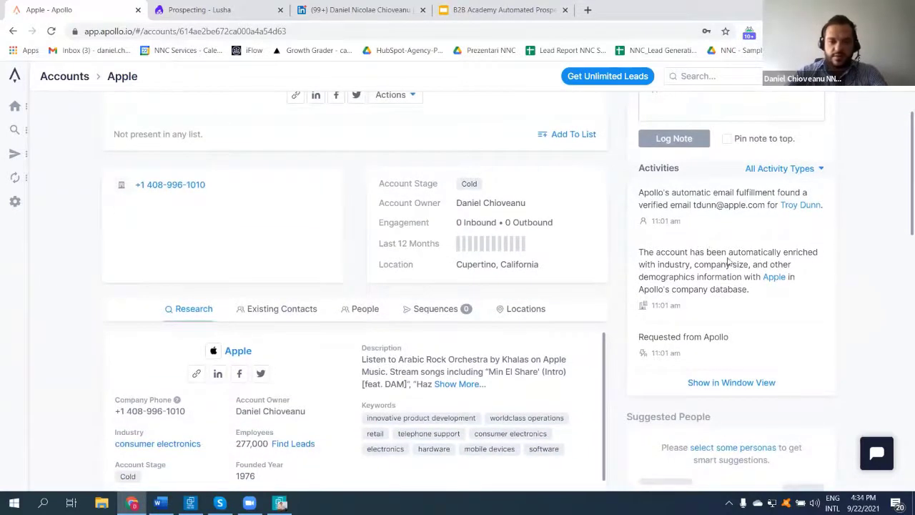
scroll(736, 229, "down", 2)
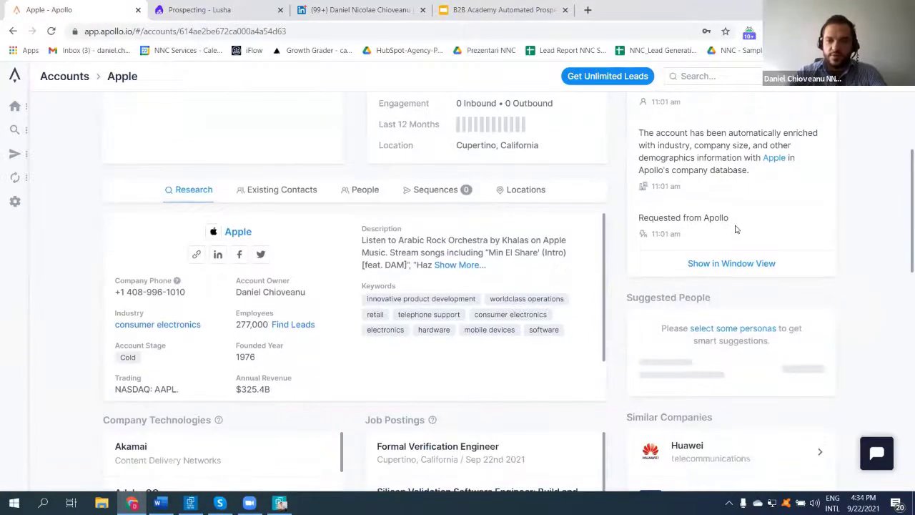
scroll(709, 244, "up", 3)
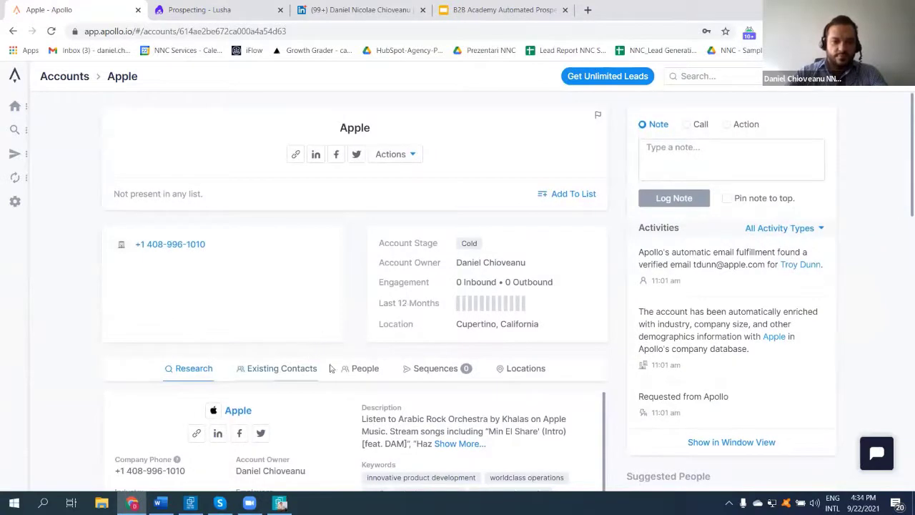
Step: Show the people working at Apple and browse their names, titles and locations
left_click(361, 368)
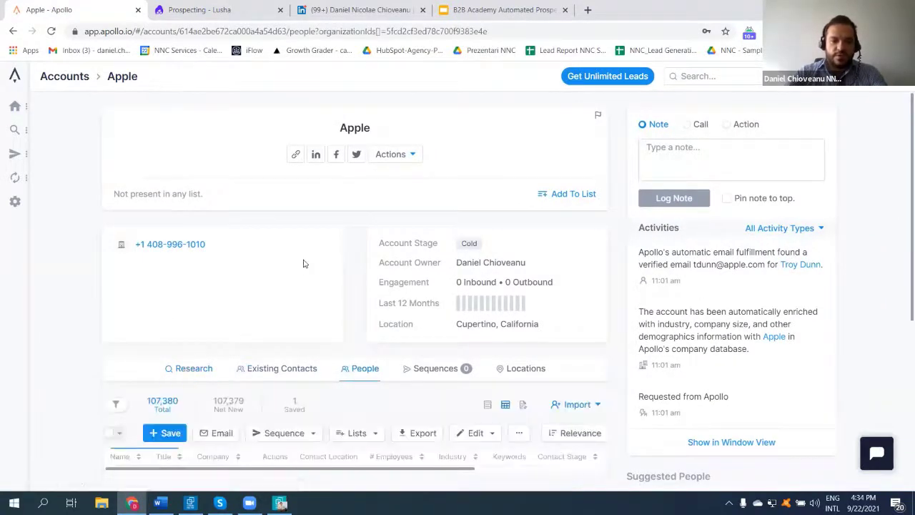
scroll(303, 263, "down", 3)
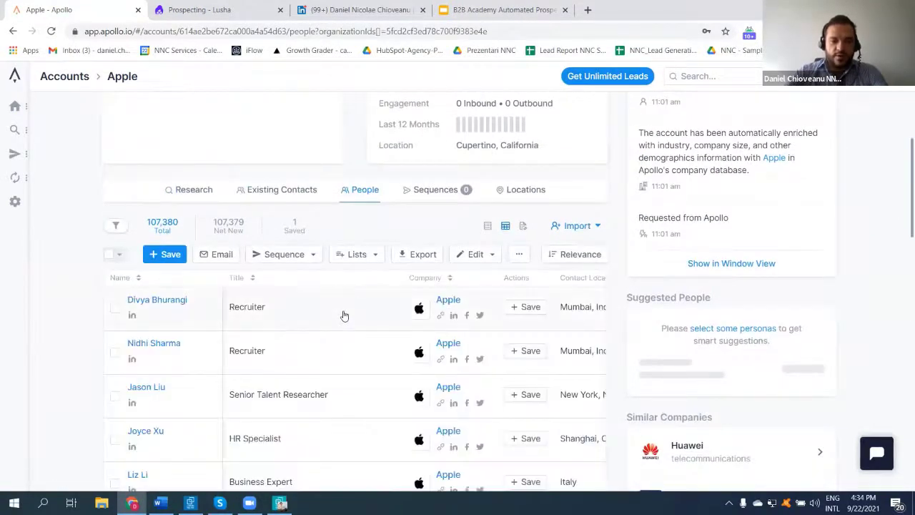
scroll(344, 316, "down", 1)
scroll(344, 317, "down", 2)
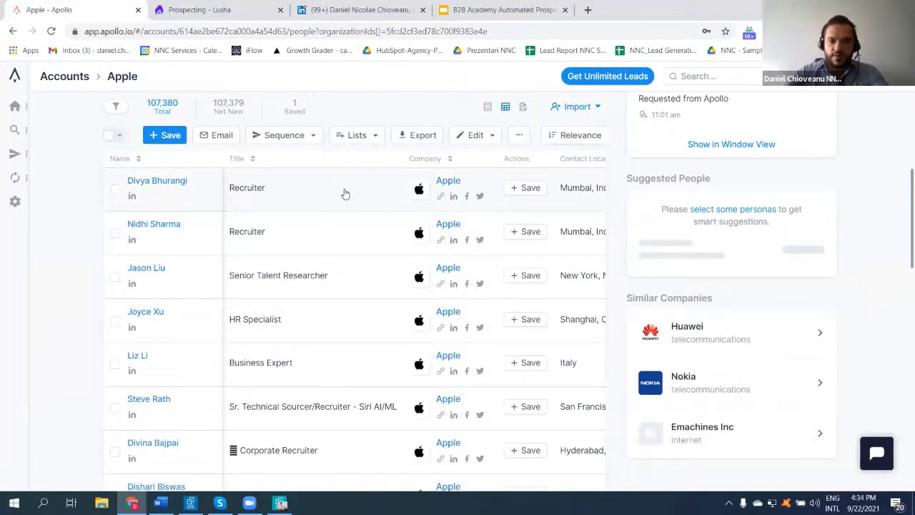
scroll(344, 194, "down", 3)
scroll(344, 194, "up", 5)
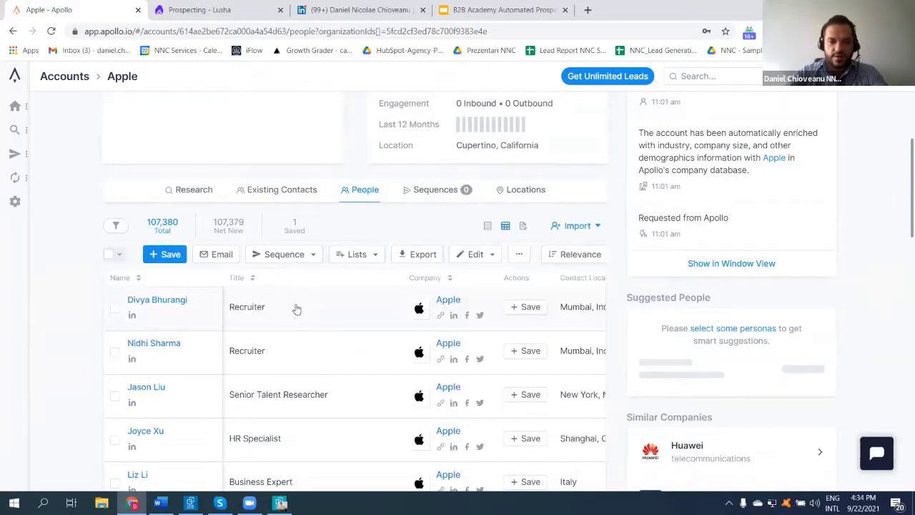
Step: Open the first listed recruiter's profile and review the contact, company, technology and job posting information
left_click(161, 301)
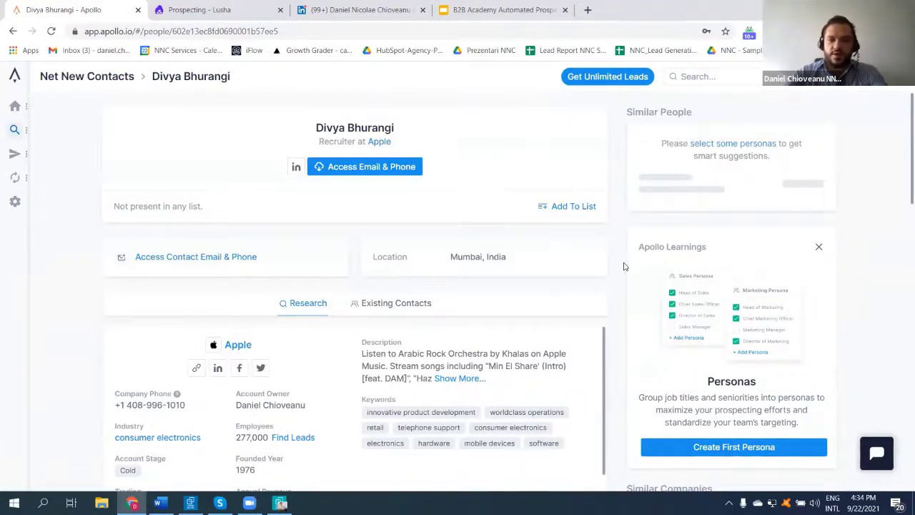
scroll(164, 343, "down", 1)
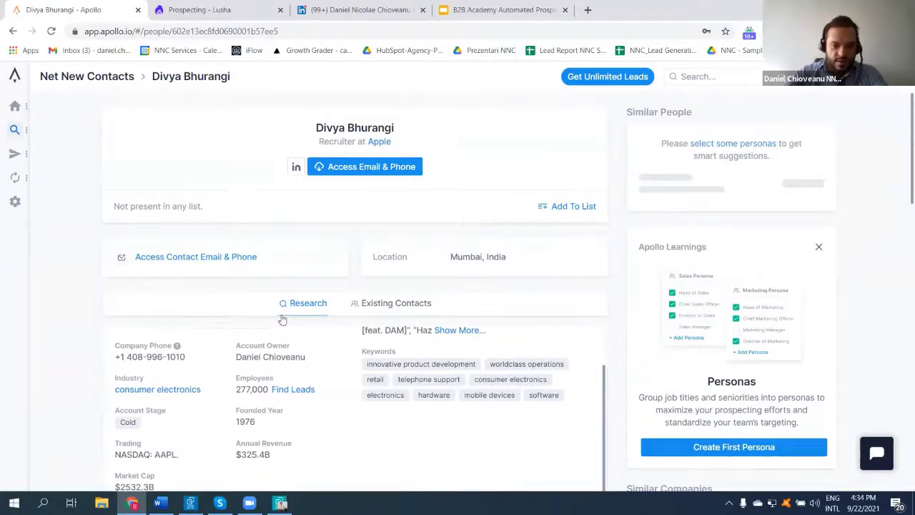
scroll(327, 356, "up", 1)
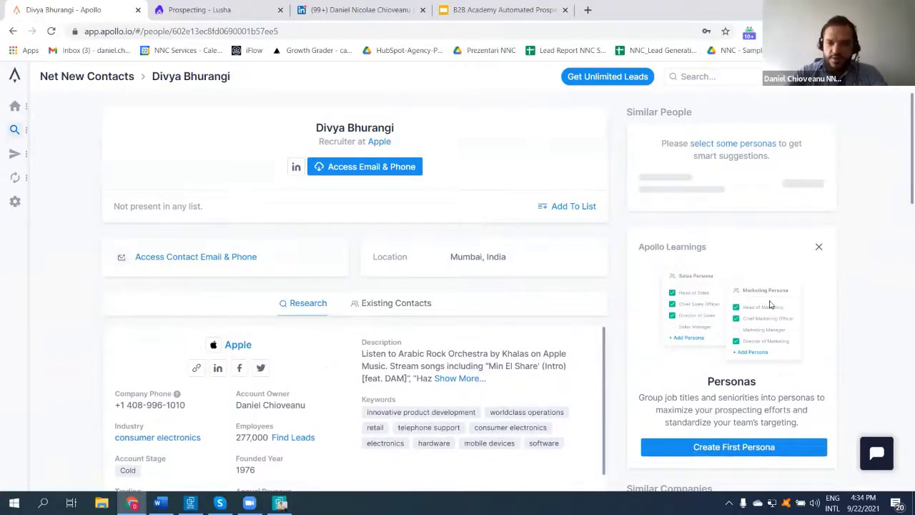
scroll(769, 299, "down", 3)
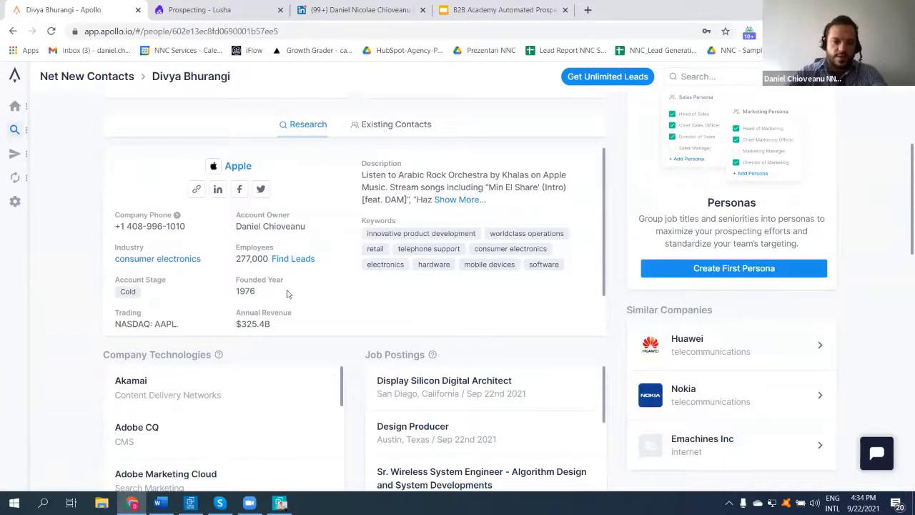
scroll(315, 318, "down", 2)
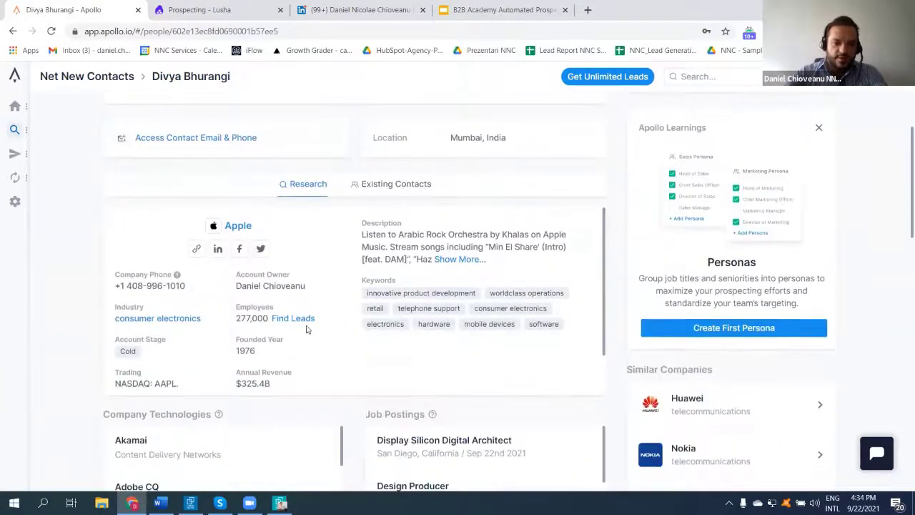
Step: Find leads at Apple from the employee information and browse the people list
left_click(302, 320)
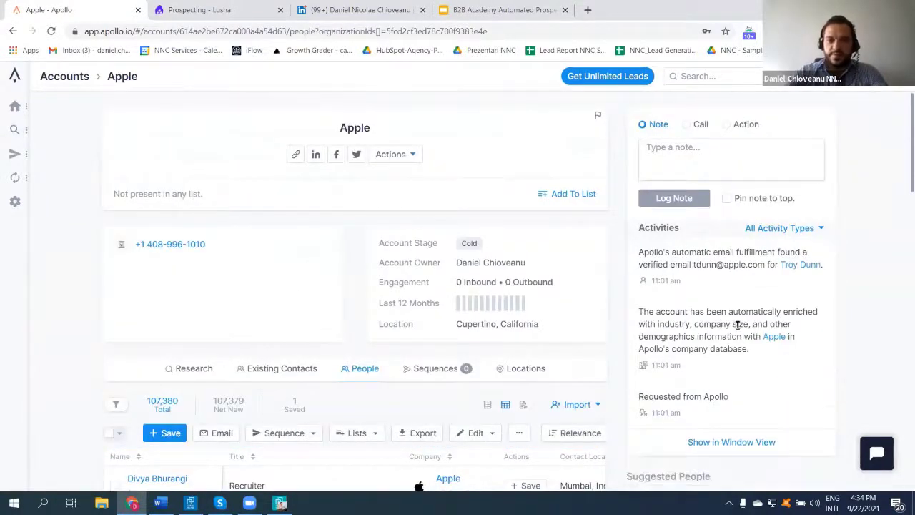
scroll(174, 251, "down", 2)
scroll(175, 251, "down", 5)
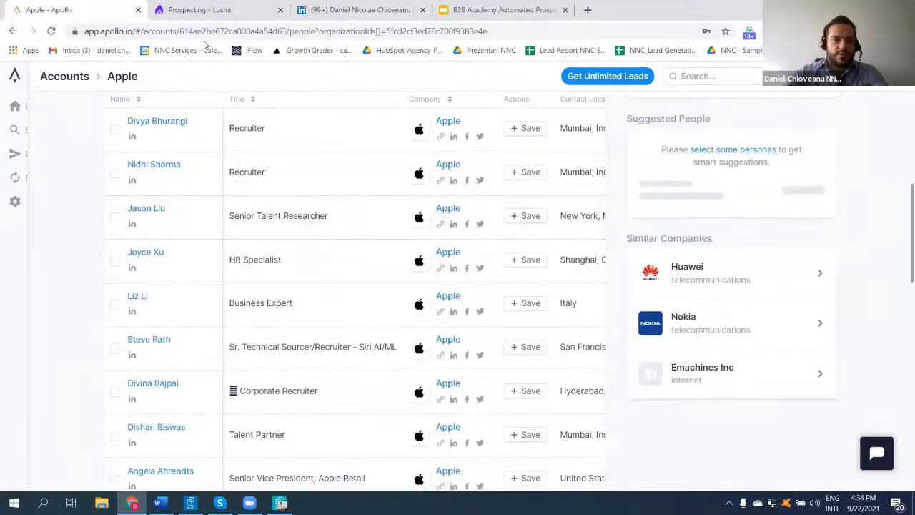
Step: Open the second listed recruiter's profile and dismiss the Apollo Learnings card about personas
left_click(165, 167)
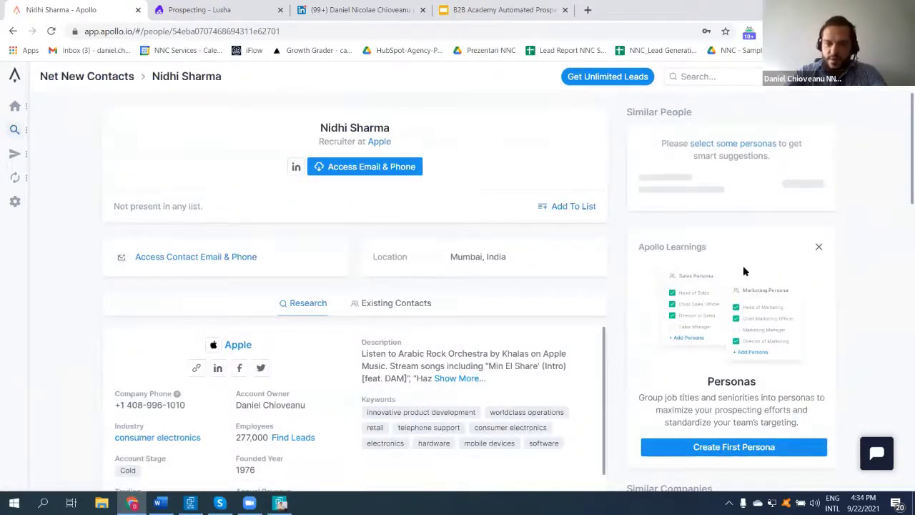
left_click(819, 247)
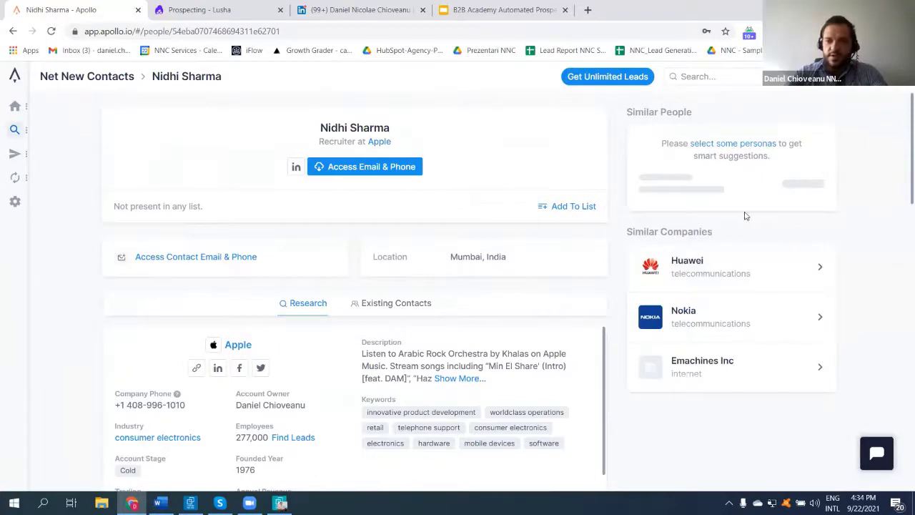
scroll(760, 216, "down", 3)
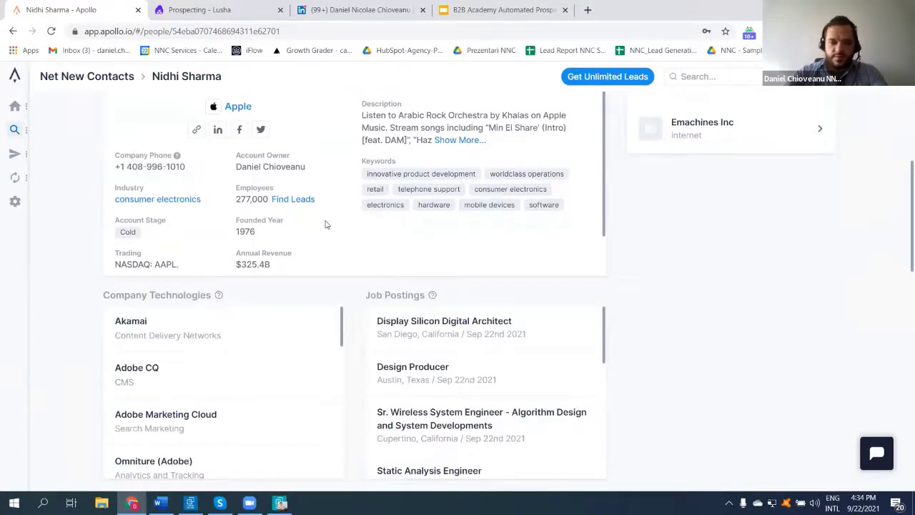
scroll(323, 199, "up", 2)
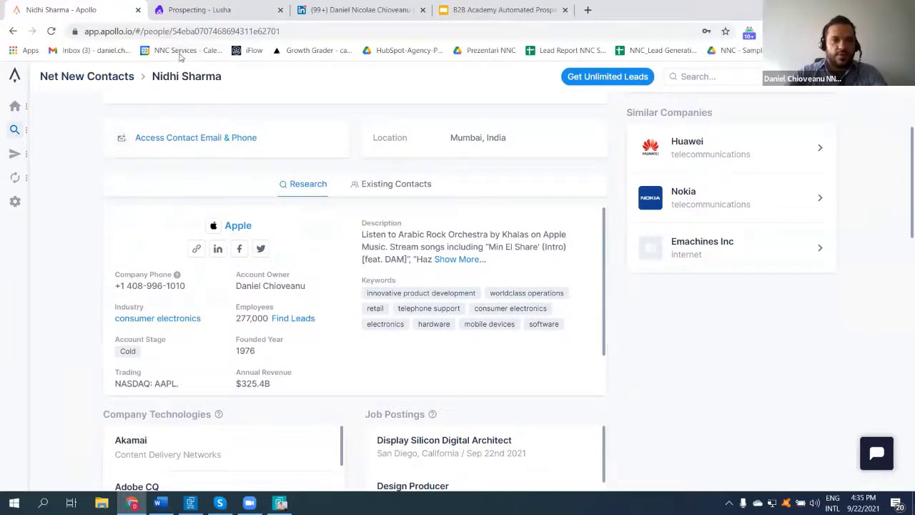
Step: Switch to Lusha's prospecting page and look through the available company and people filters
left_click(231, 17)
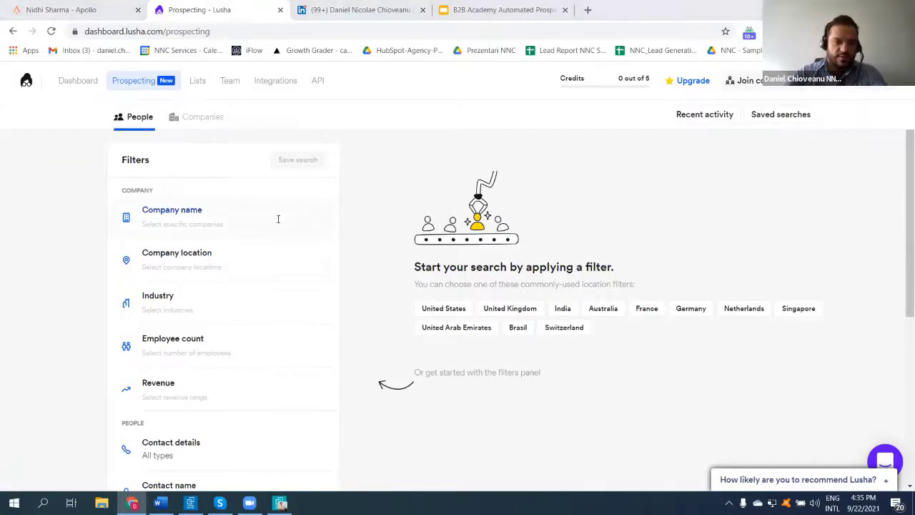
scroll(213, 256, "down", 1)
scroll(263, 250, "down", 2)
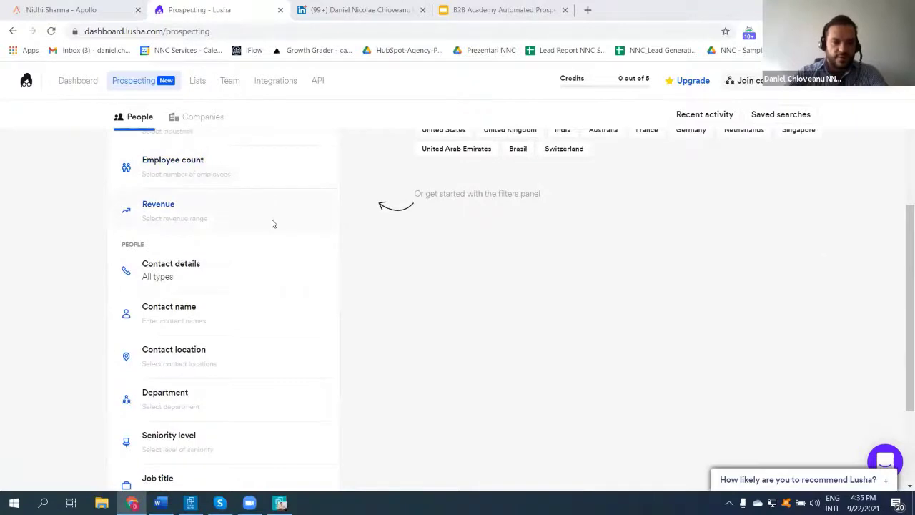
scroll(272, 224, "up", 3)
Step: Filter the people by the company name Amazon and browse the matching contacts
left_click(242, 223)
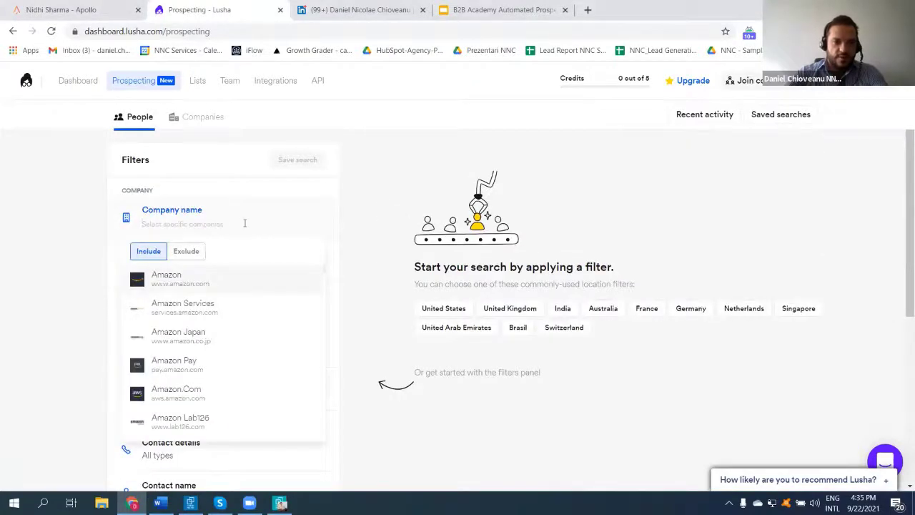
left_click(198, 283)
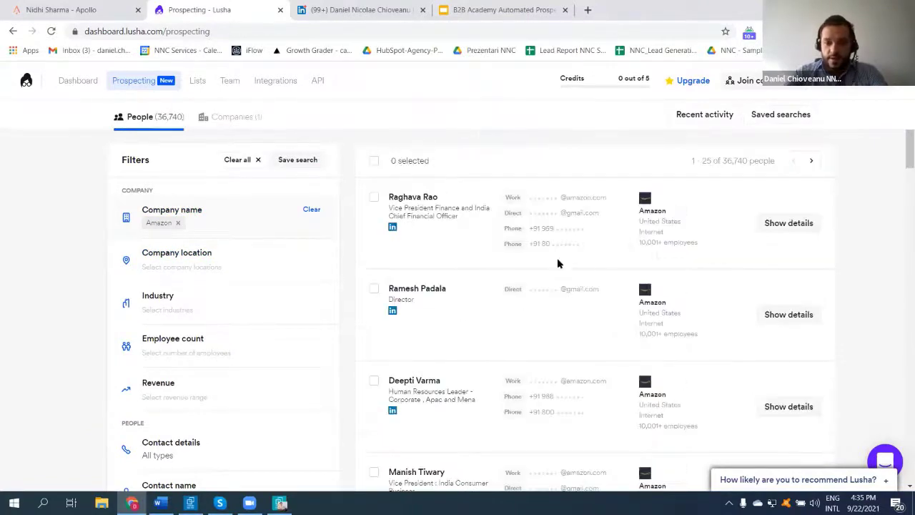
scroll(557, 257, "down", 1)
scroll(550, 251, "up", 1)
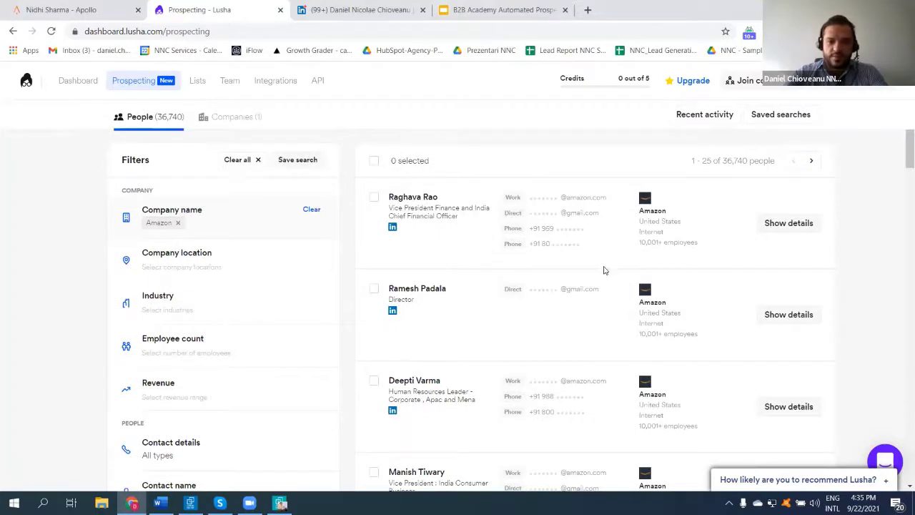
scroll(843, 256, "down", 3)
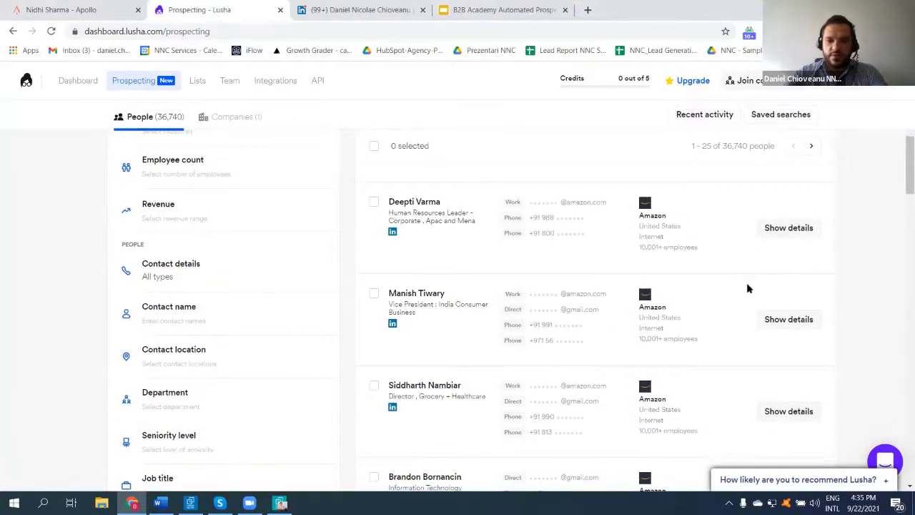
scroll(746, 282, "down", 2)
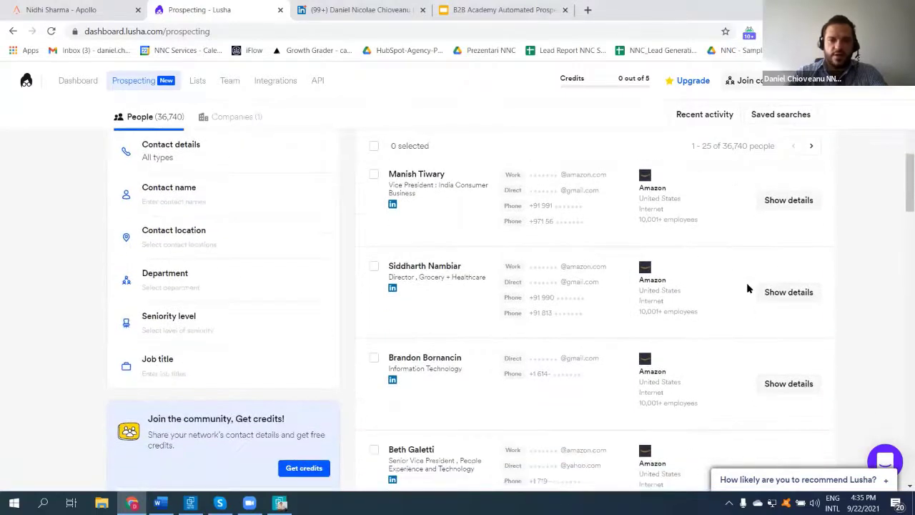
scroll(747, 260, "down", 2)
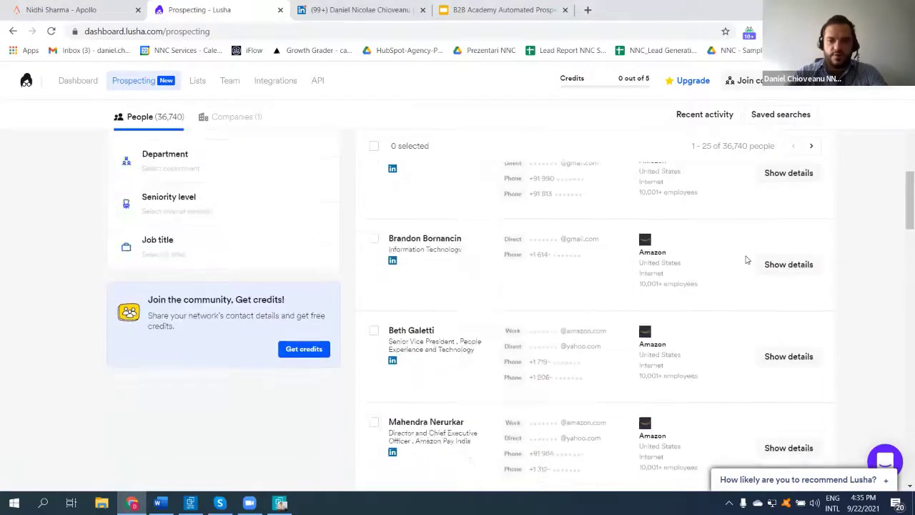
Step: Reveal the contact details of Amazon's Senior Vice President, People Experience and Technology, and return to the start of the people list
scroll(735, 317, "down", 1)
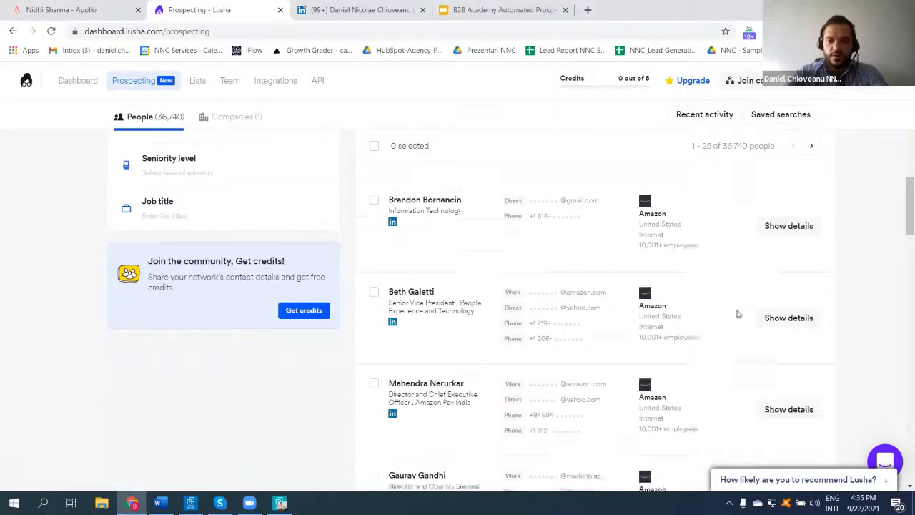
left_click(793, 296)
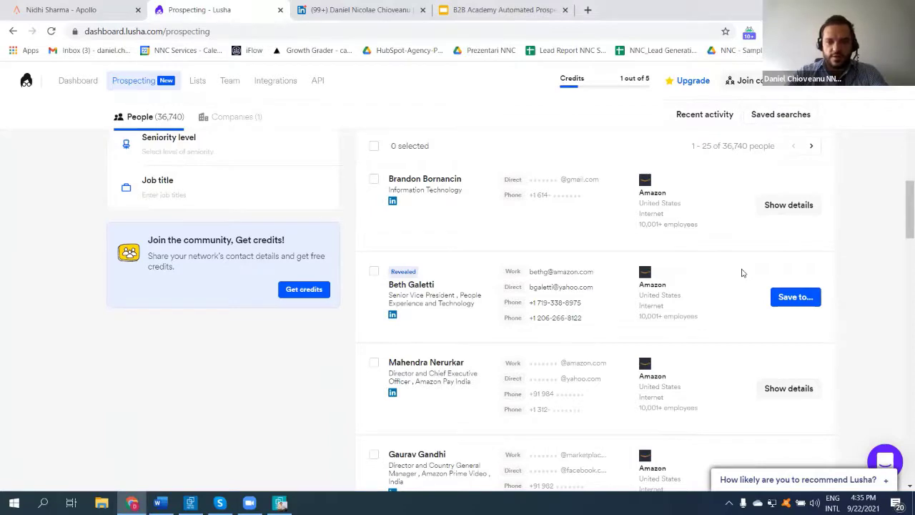
scroll(747, 278, "up", 5)
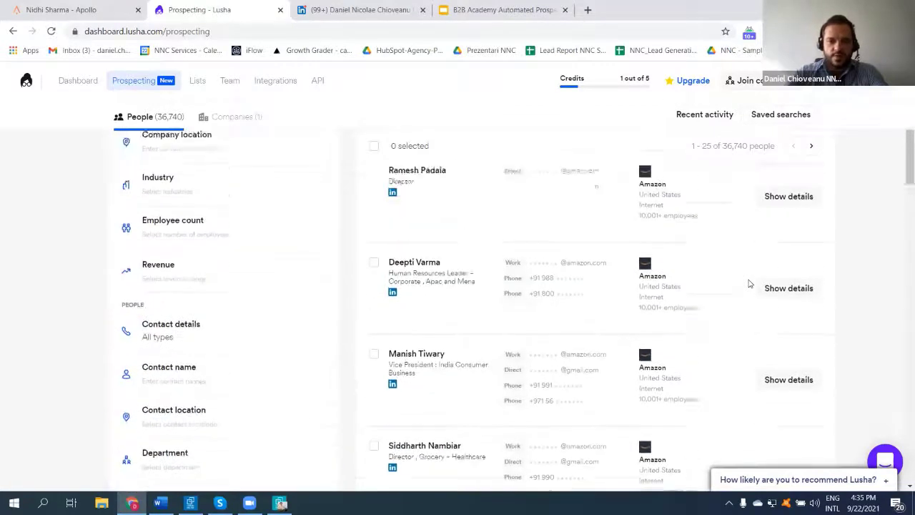
scroll(750, 284, "up", 3)
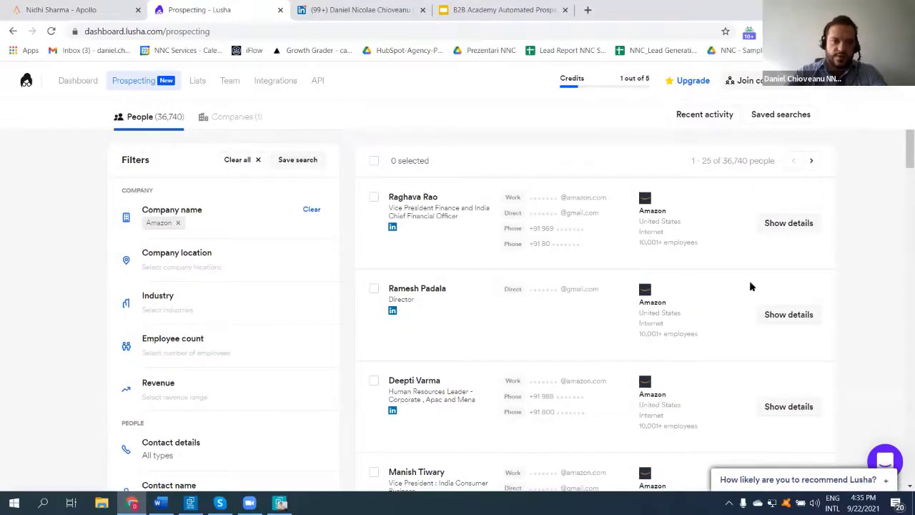
Step: Switch to the LinkedIn profile, examine its contact details and company information in the Apollo extension, and close the extension
left_click(360, 10)
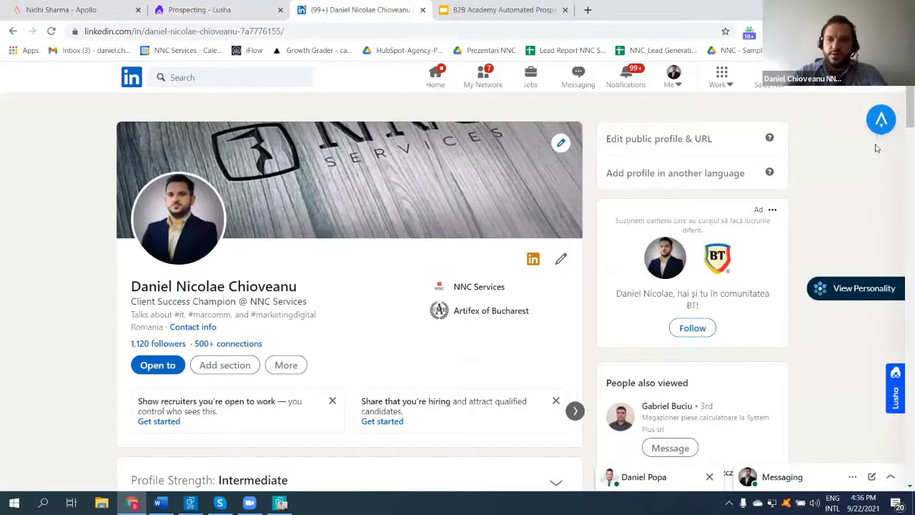
left_click(881, 119)
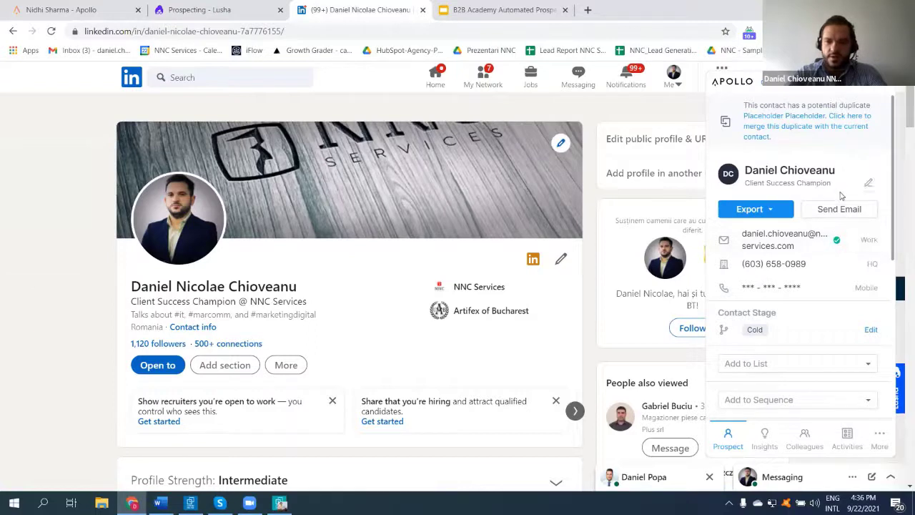
scroll(840, 205, "down", 1)
scroll(841, 205, "down", 1)
scroll(836, 212, "down", 3)
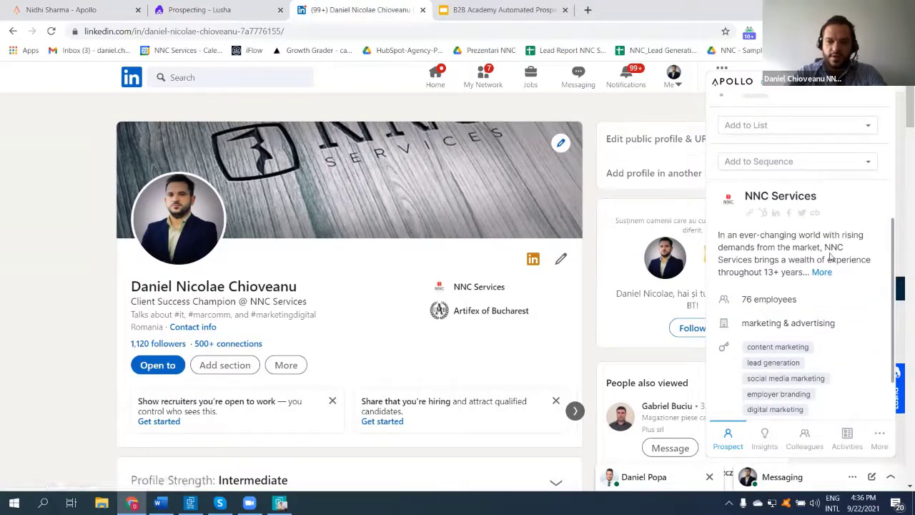
scroll(830, 258, "down", 2)
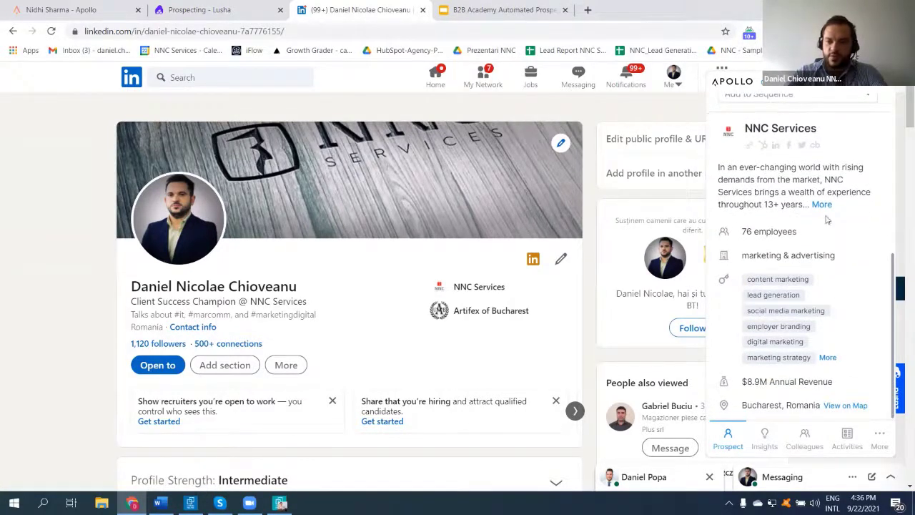
scroll(823, 206, "up", 3)
scroll(823, 206, "up", 4)
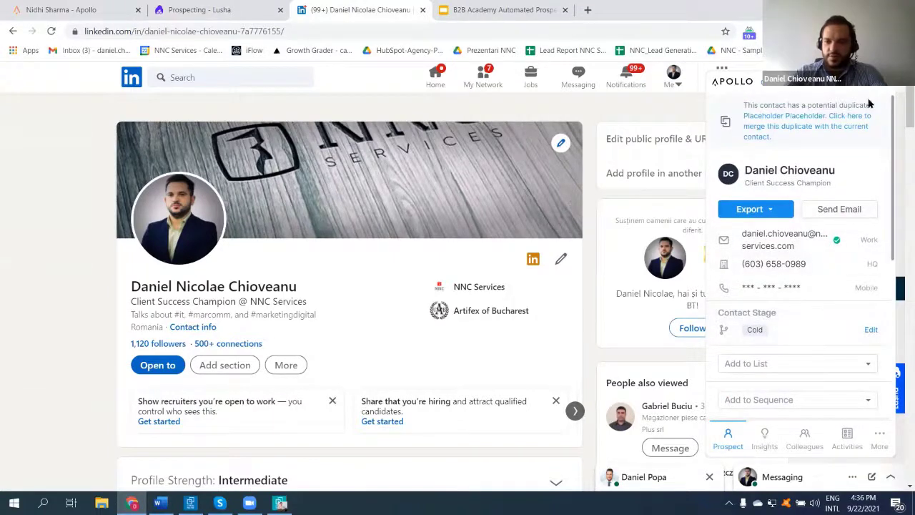
left_click(887, 89)
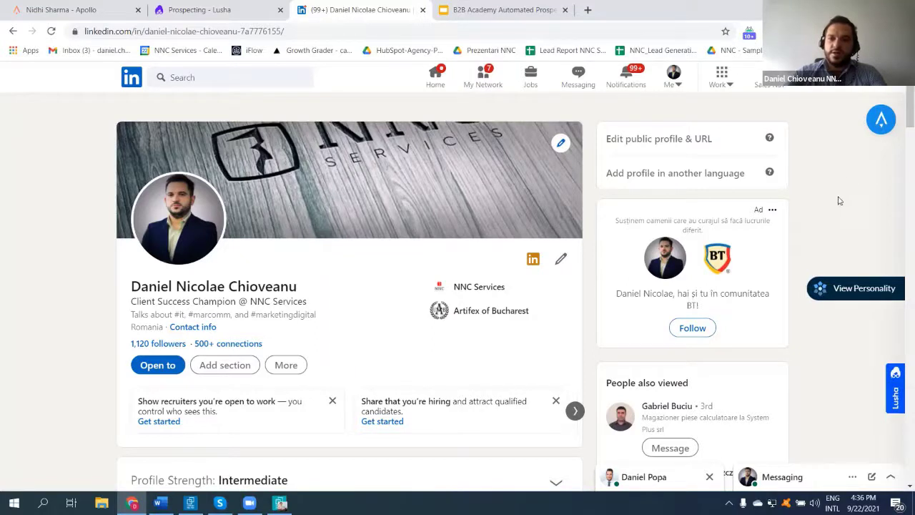
Step: Open the personality view for the LinkedIn profile and read the DISC prediction and its description
left_click(863, 293)
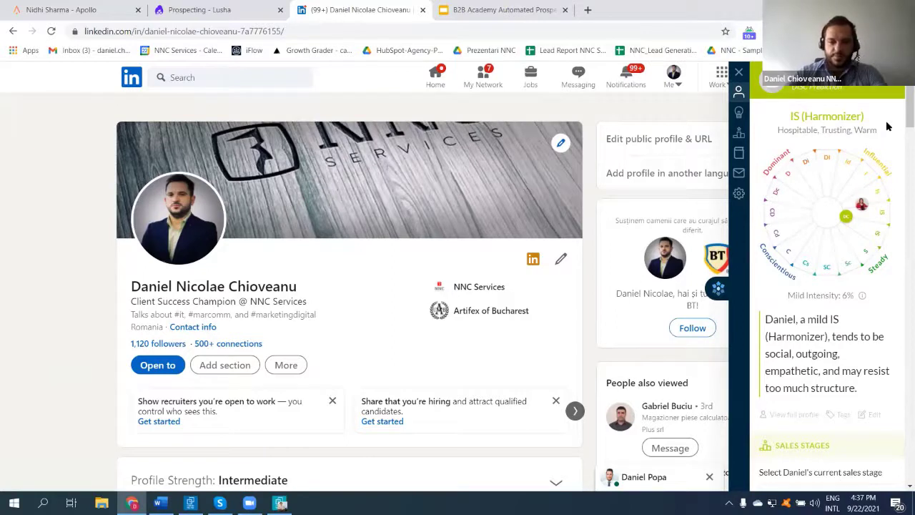
scroll(901, 122, "down", 1)
scroll(901, 121, "up", 1)
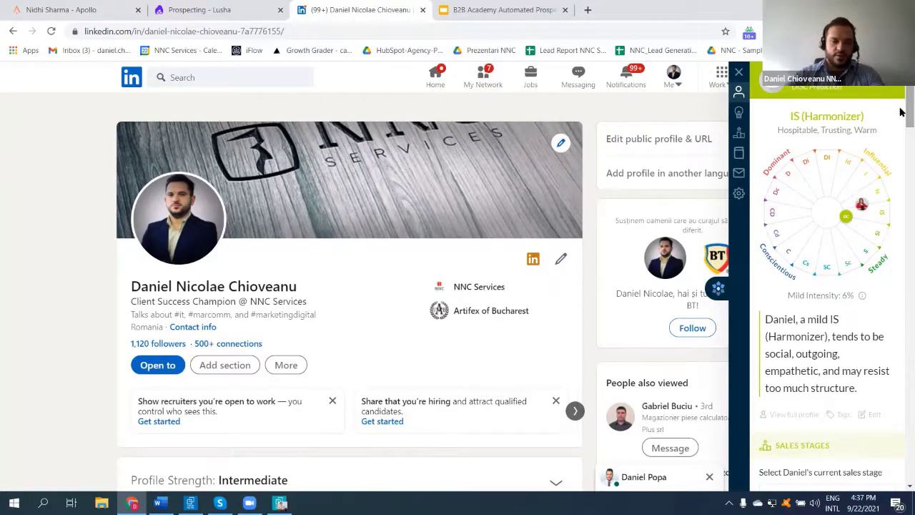
mouse_move(901, 111)
left_mouse_down()
mouse_move(901, 128)
mouse_move(901, 106)
left_mouse_up()
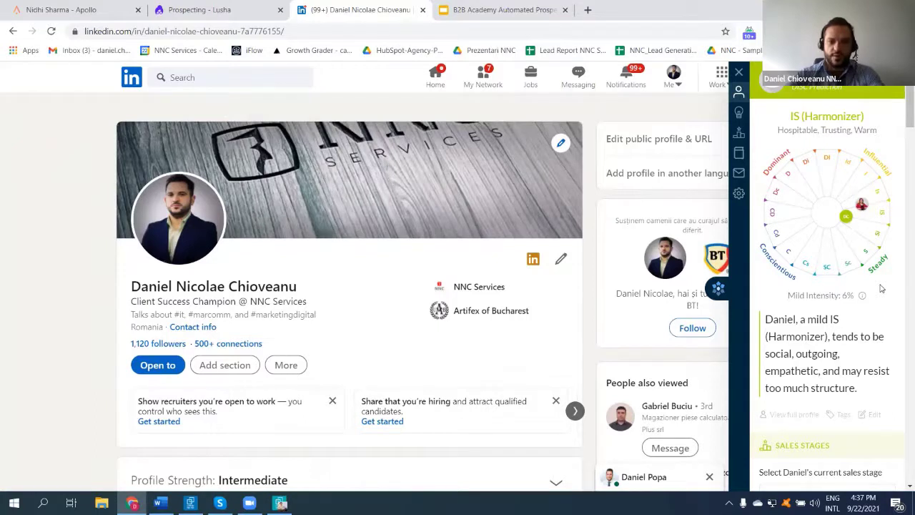
scroll(881, 288, "down", 3)
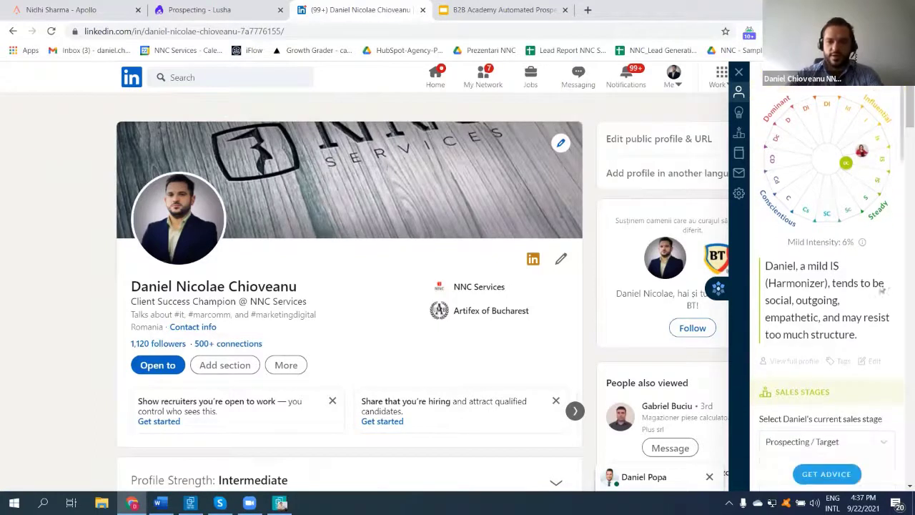
left_click_drag(774, 201, 841, 203)
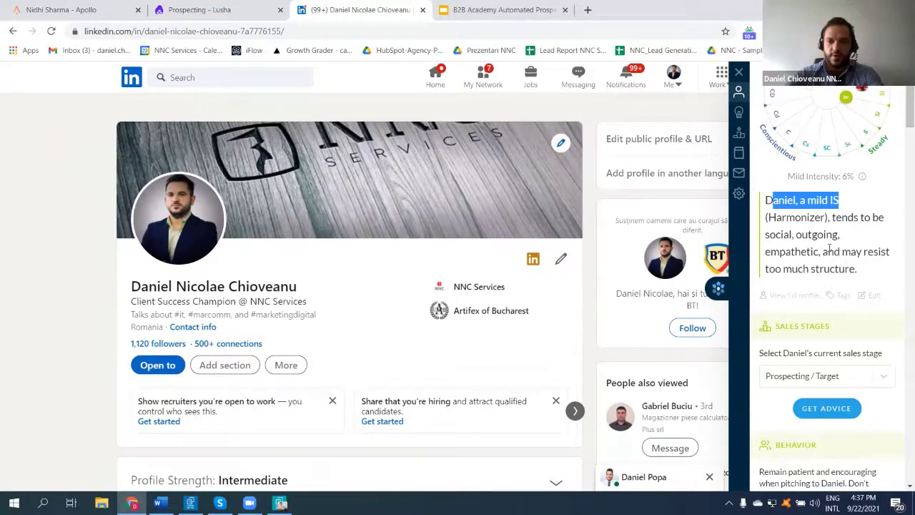
left_click_drag(786, 251, 865, 271)
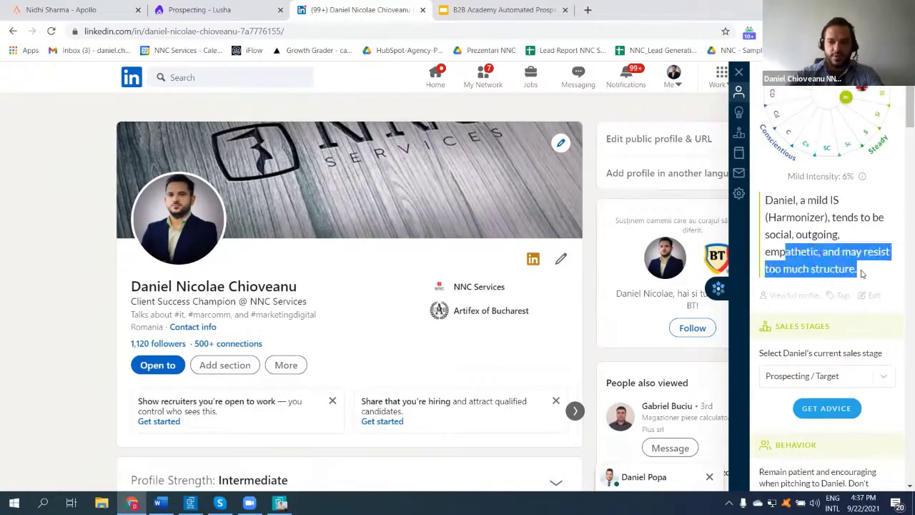
left_click(863, 273)
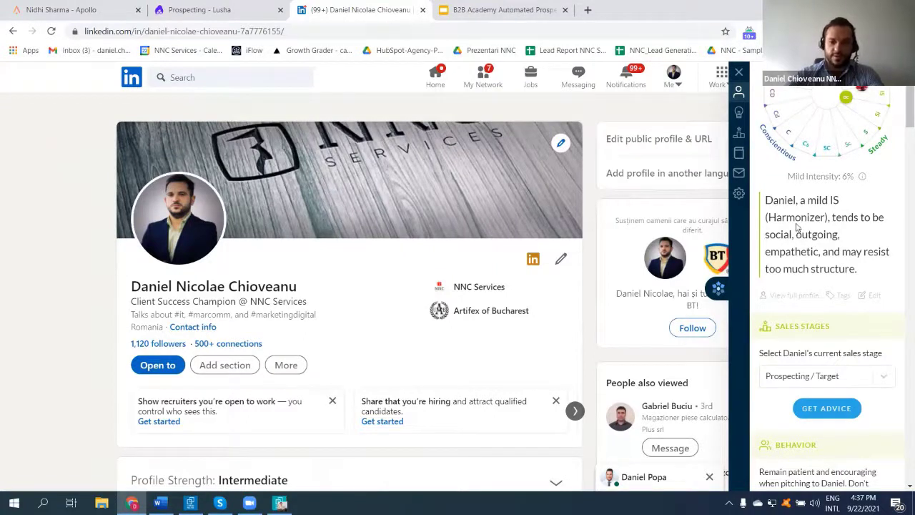
scroll(797, 223, "down", 3)
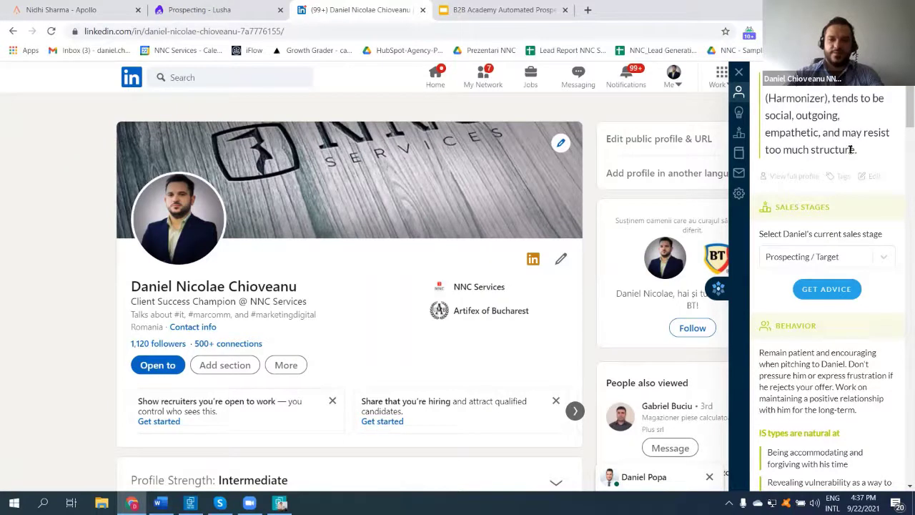
left_click_drag(795, 118, 803, 120)
left_click(793, 117)
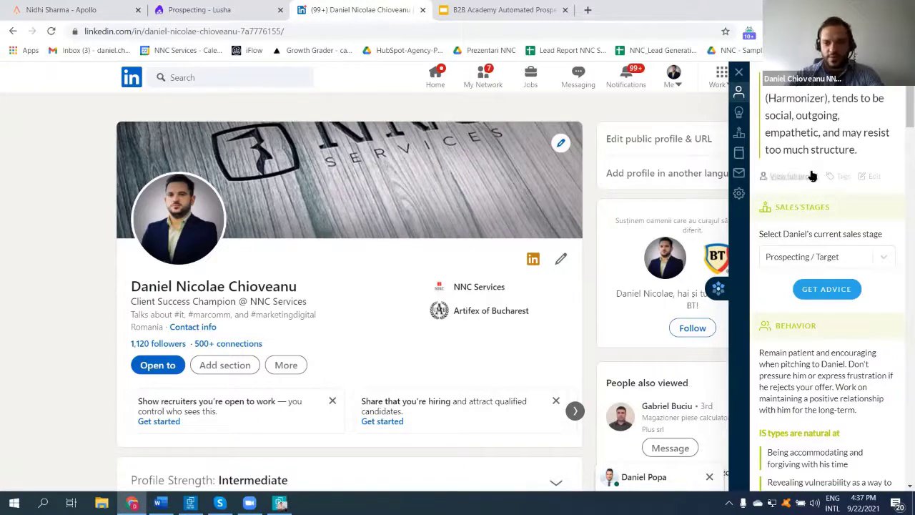
Step: Set the prospect's current sales stage to Sales Opportunity and get the selling advice for it
scroll(819, 168, "down", 1)
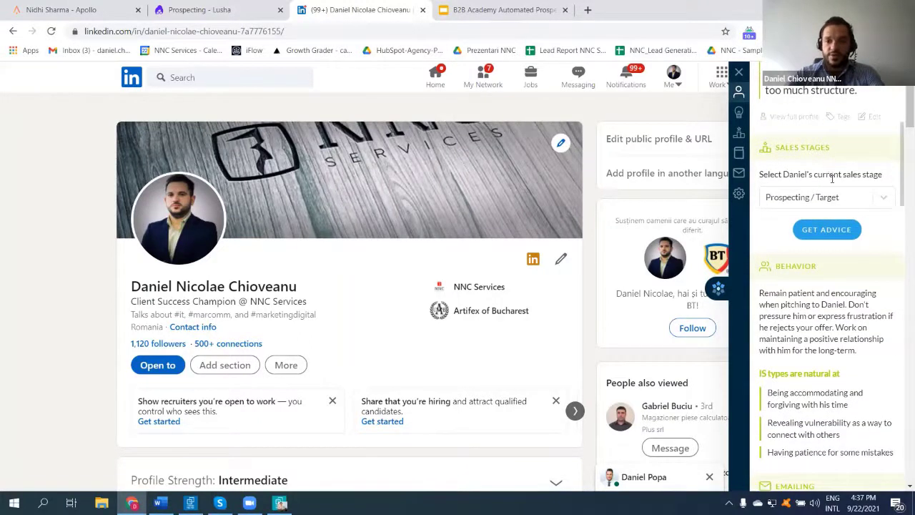
left_click(885, 201)
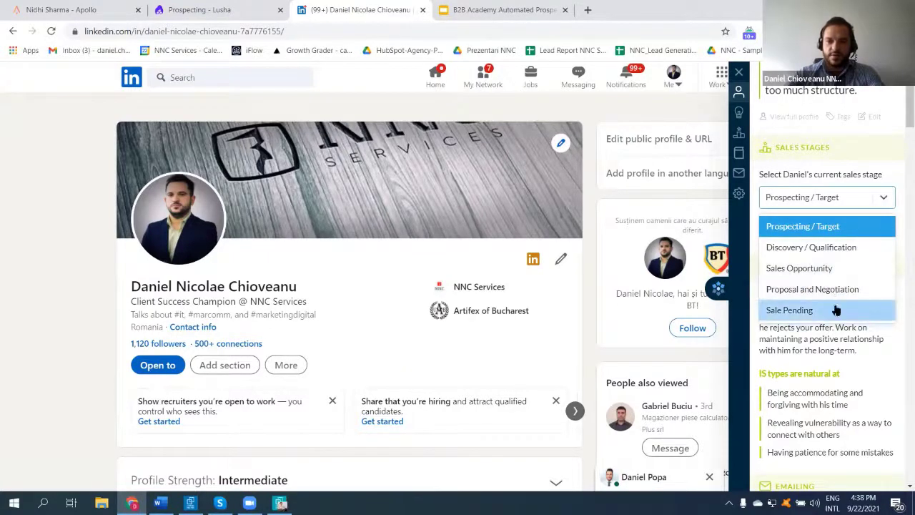
left_click(832, 276)
left_click(833, 231)
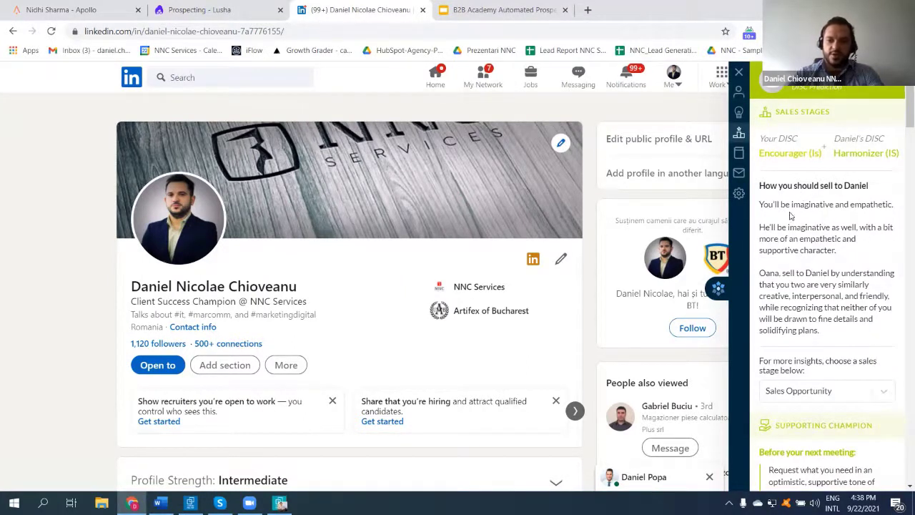
Step: Read the advice on how to sell to the prospect and close the personality view
left_click_drag(792, 205, 872, 227)
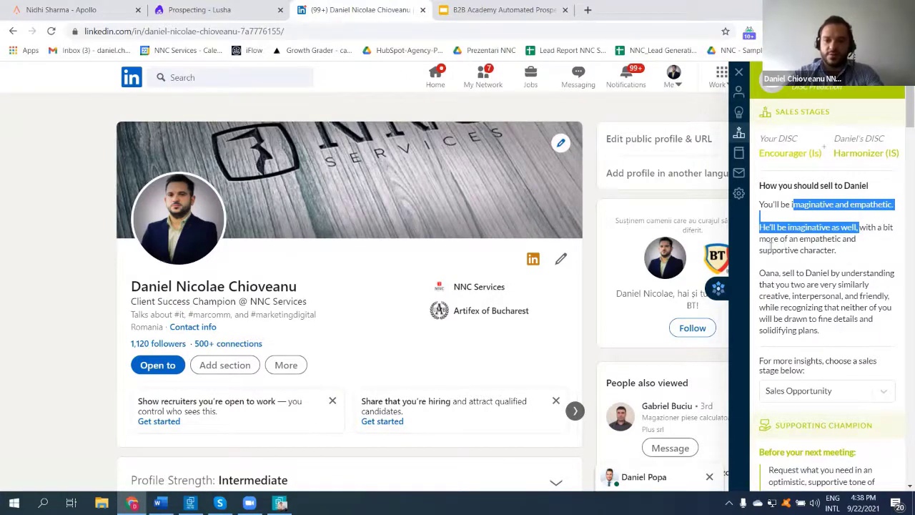
left_click_drag(781, 250, 841, 250)
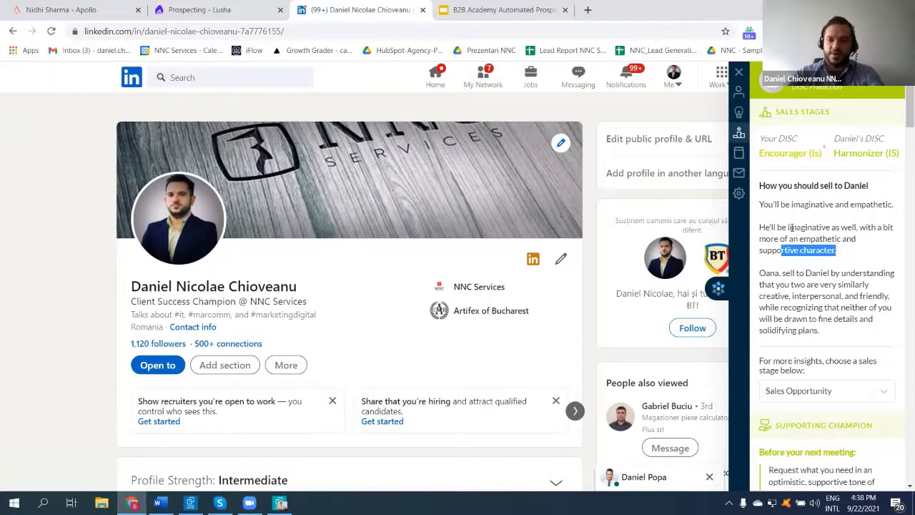
left_click(789, 227)
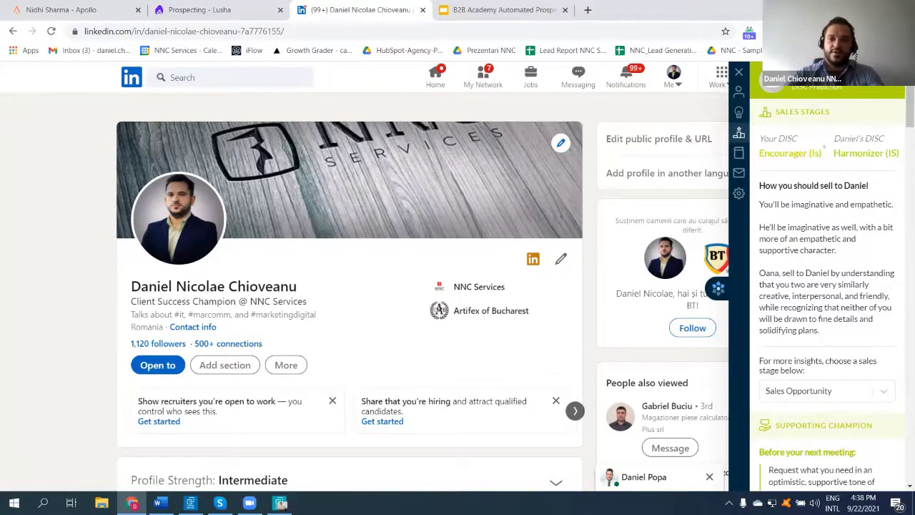
left_click(738, 72)
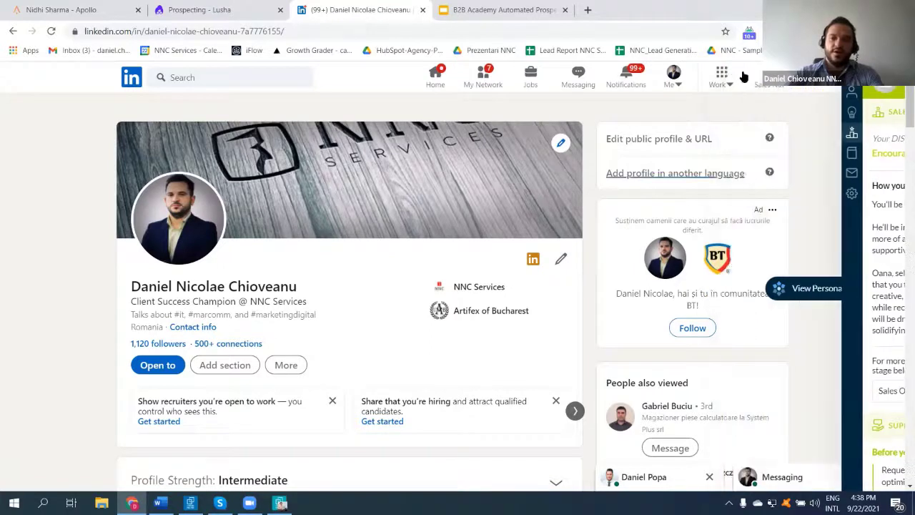
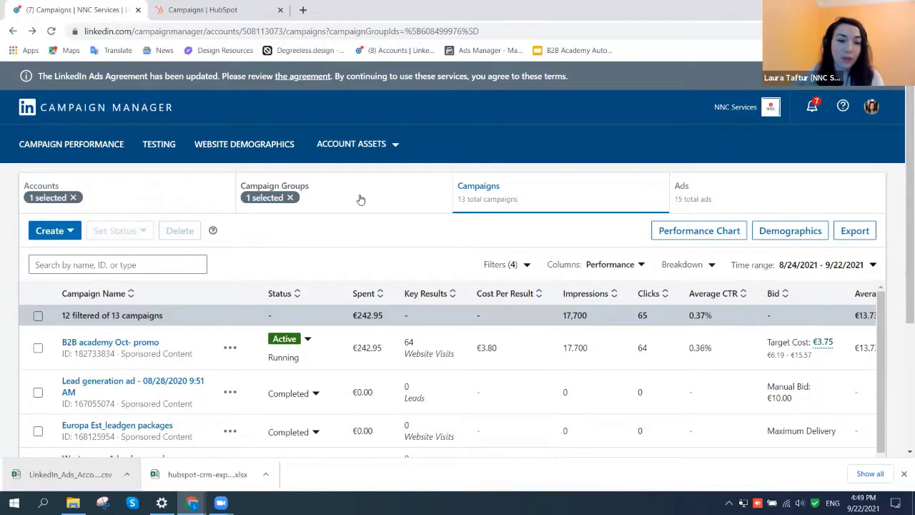
Step: Start an audience from an uploaded list in Campaign Manager's Matched Audiences and check the downloaded company list template in Excel
left_click(384, 145)
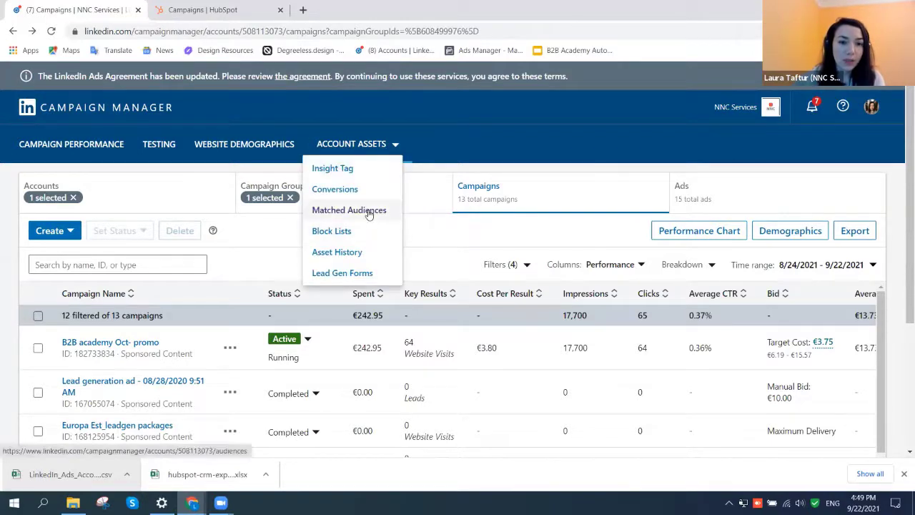
left_click(373, 212)
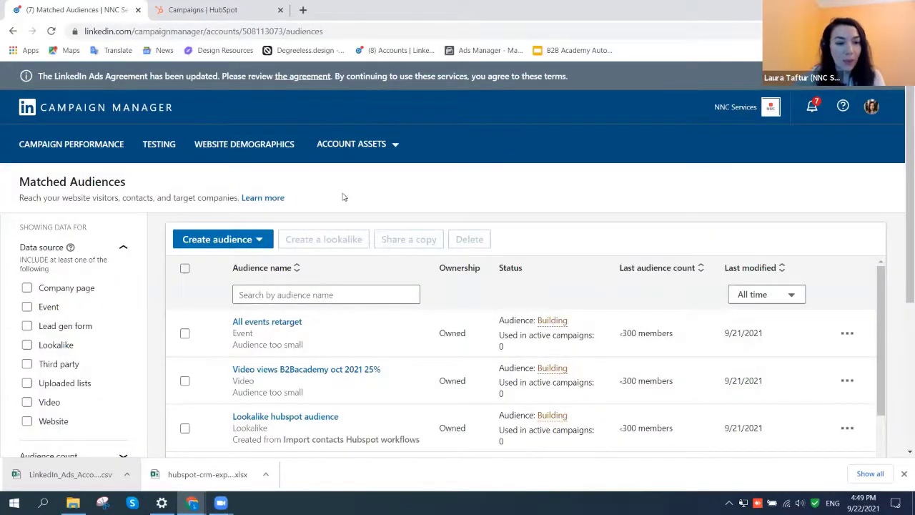
left_click(256, 240)
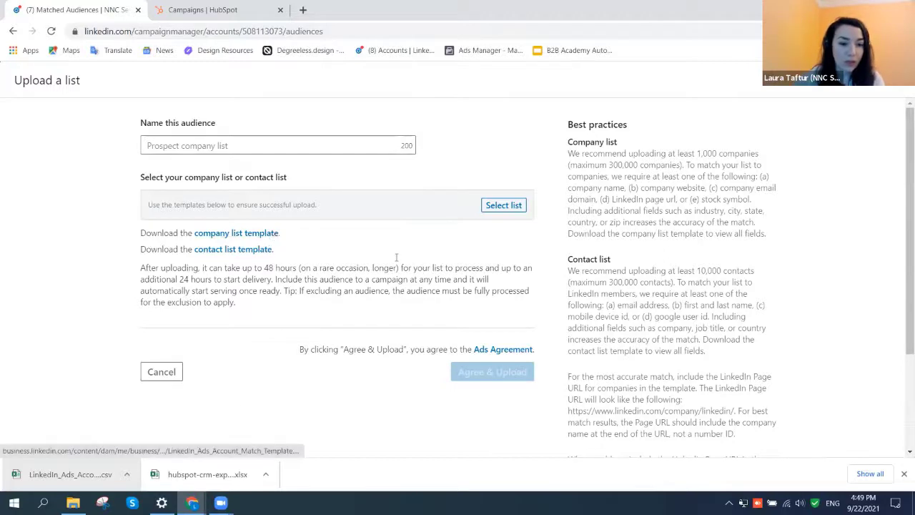
left_click(85, 477)
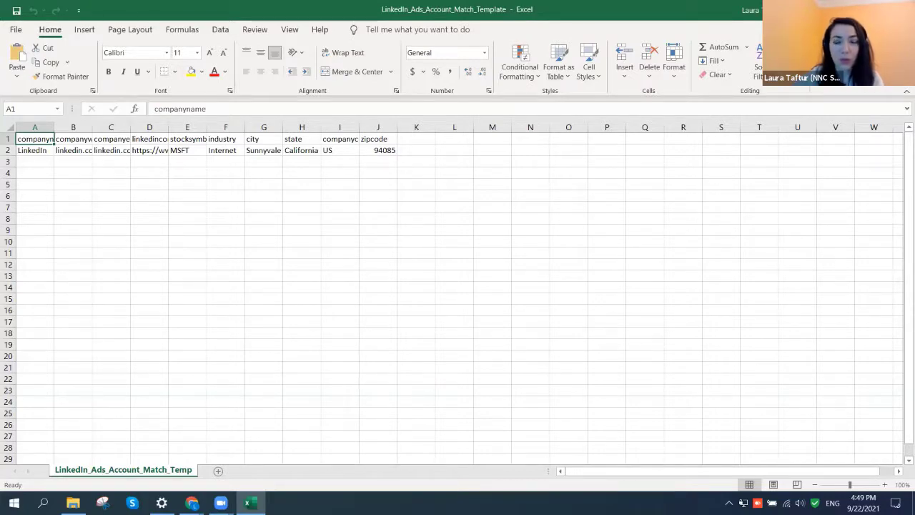
key("alt+F4")
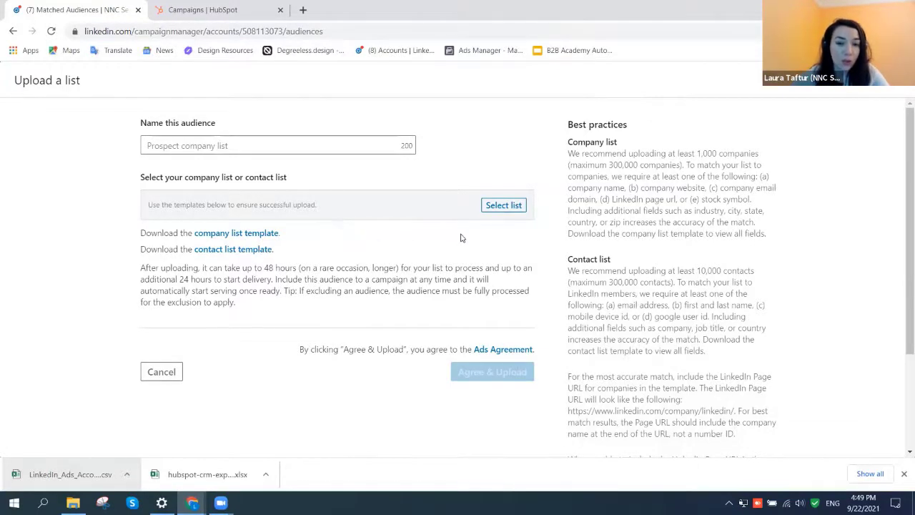
Step: Select LinkedIn_Ads_Contact_Match_contacts.csv as the contact list for the new audience, check its processing status, and leave the upload form without submitting
left_click(504, 206)
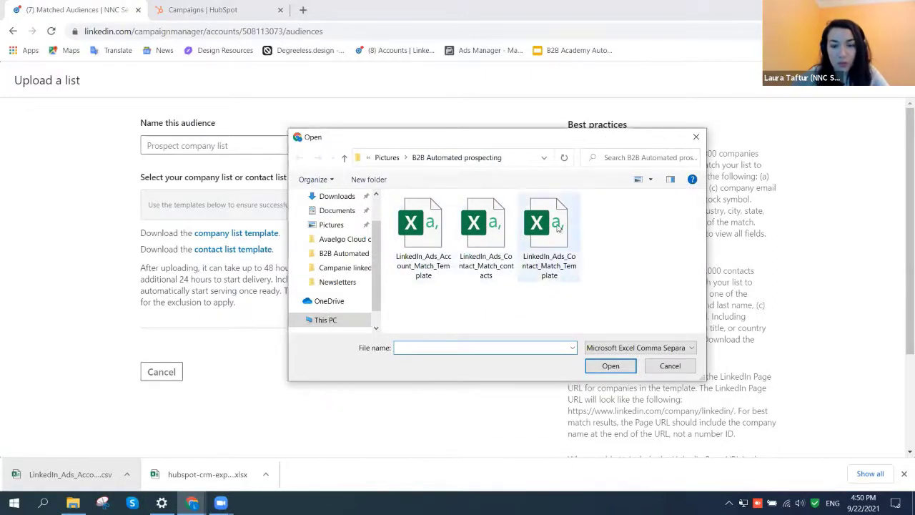
left_click(474, 220)
left_click(609, 364)
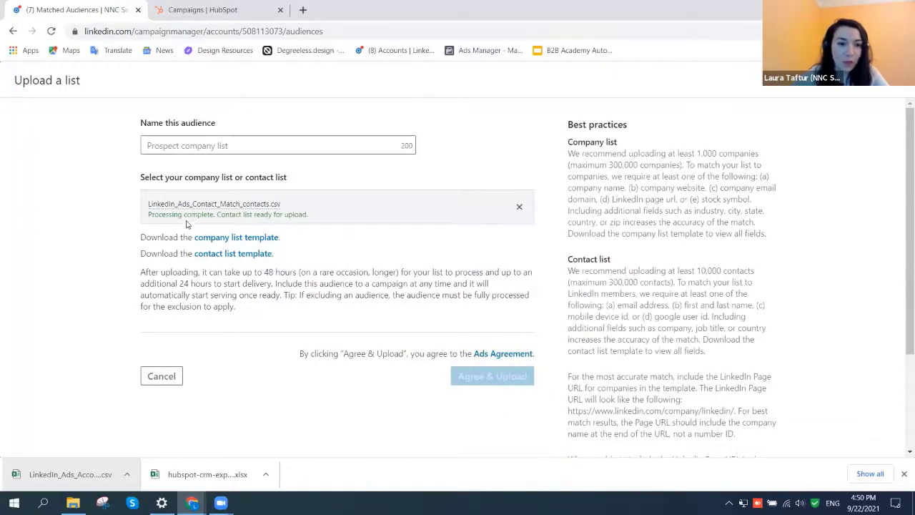
left_click_drag(149, 213, 364, 218)
left_click(374, 237)
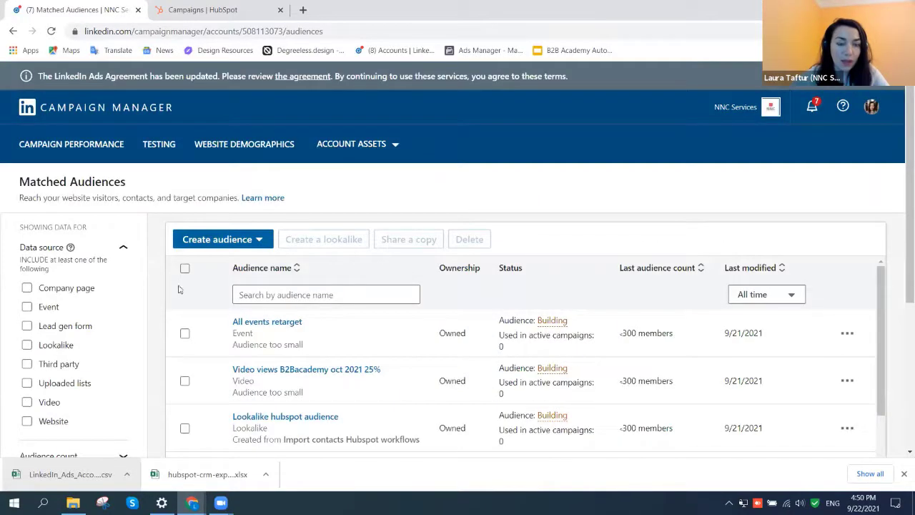
Step: Return to the campaign list and start a new campaign in the NNC Services group with Website visits as its objective
left_click(13, 31)
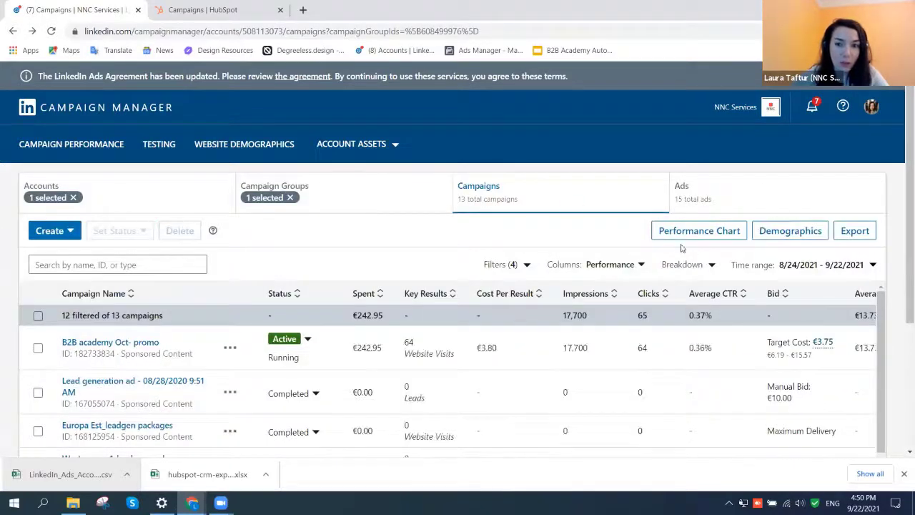
left_click(54, 230)
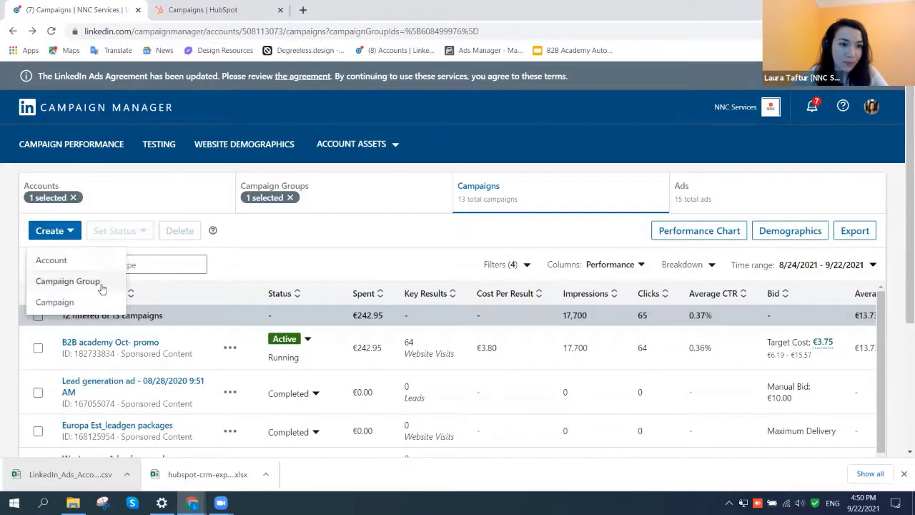
left_click(96, 300)
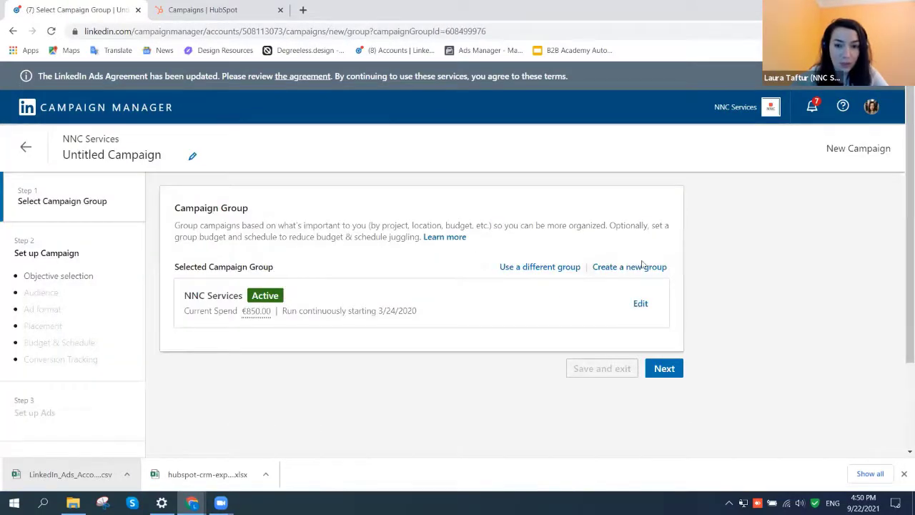
left_click(665, 368)
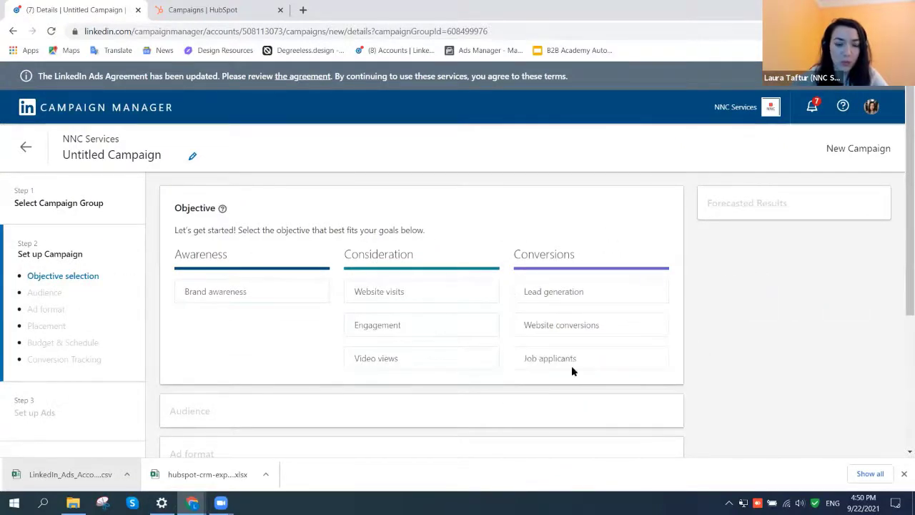
scroll(173, 265, "down", 1)
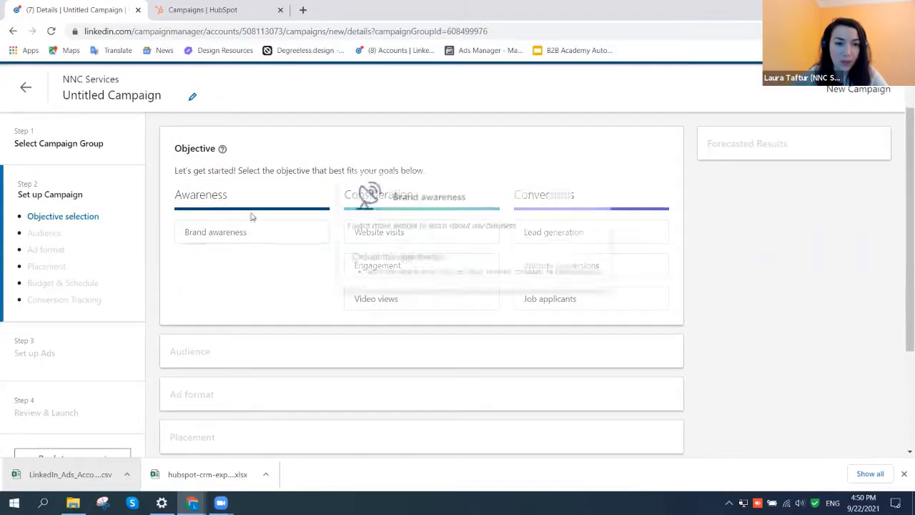
left_click(408, 239)
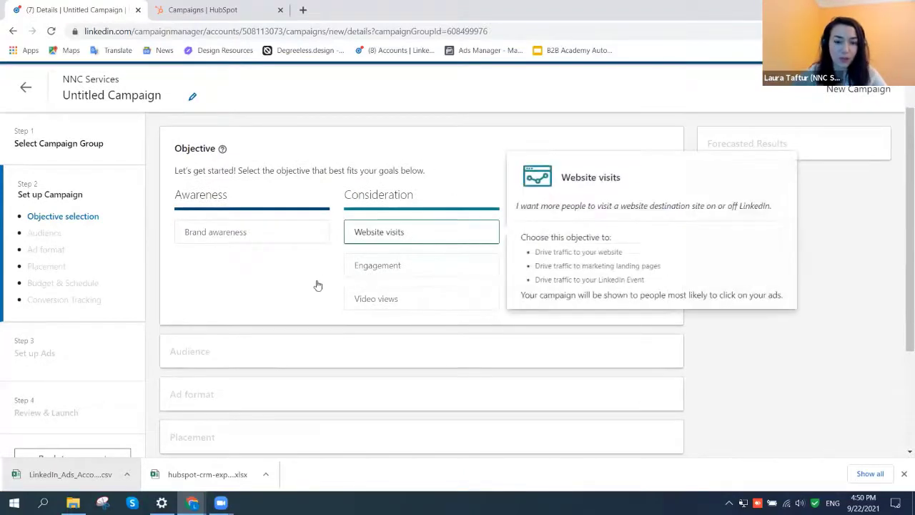
Step: Target the campaign at the uploaded contact list Import contacts Hubspot workflows
scroll(408, 261, "down", 3)
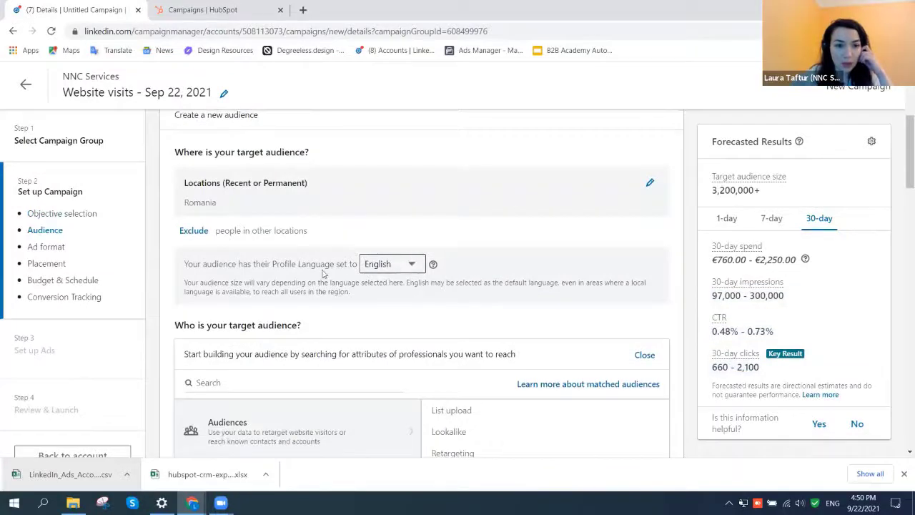
scroll(325, 274, "down", 3)
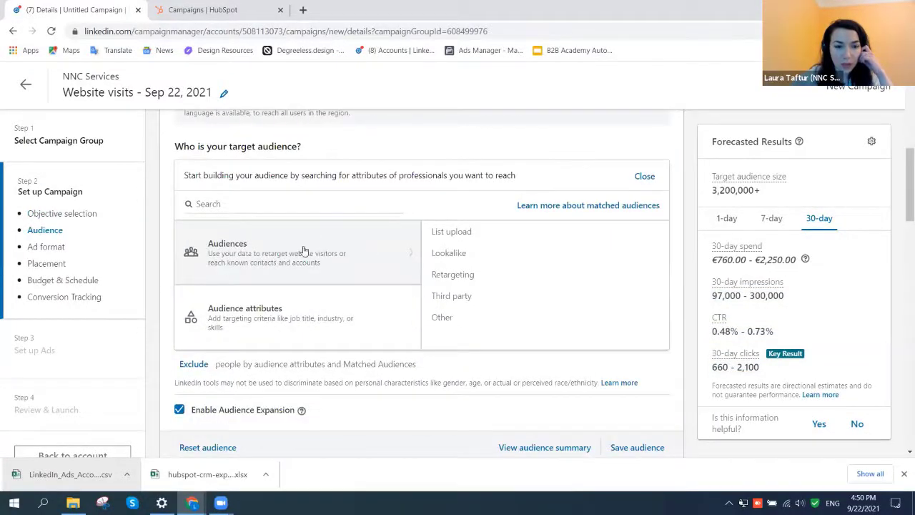
left_click(481, 238)
left_click(497, 242)
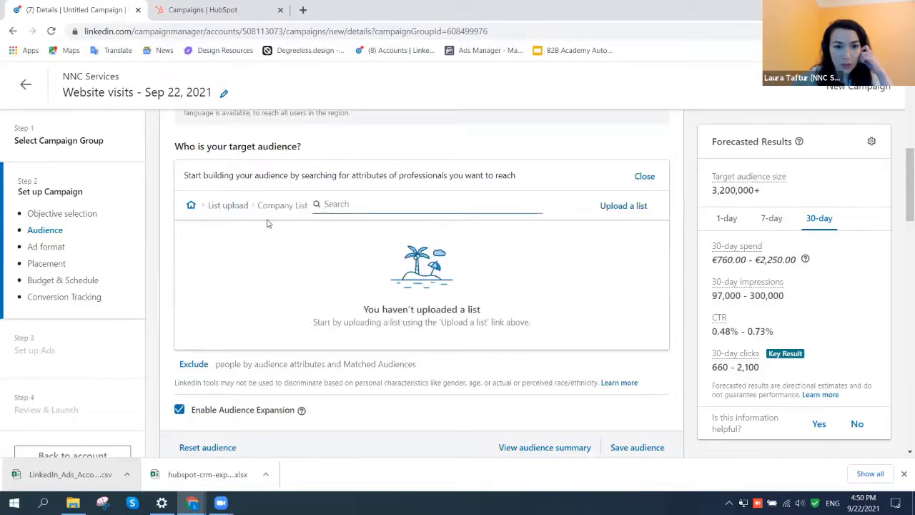
left_click(231, 208)
left_click(472, 252)
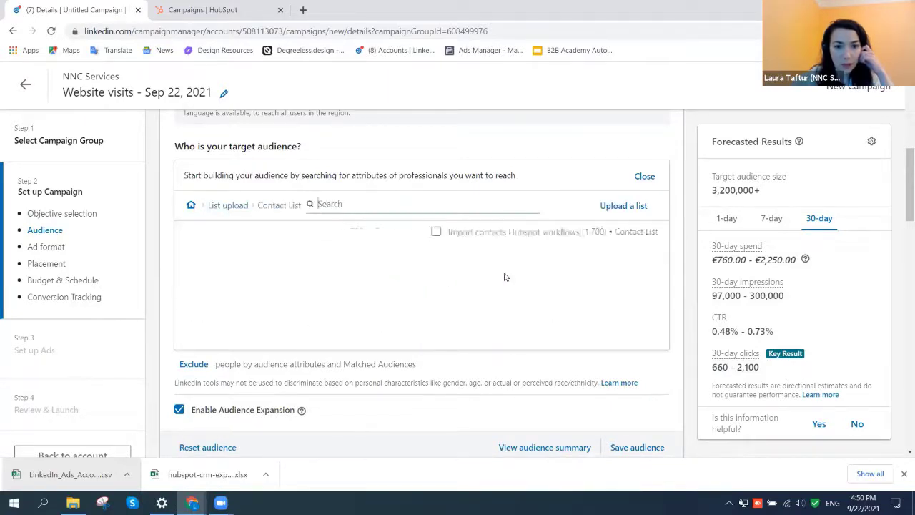
left_click(386, 238)
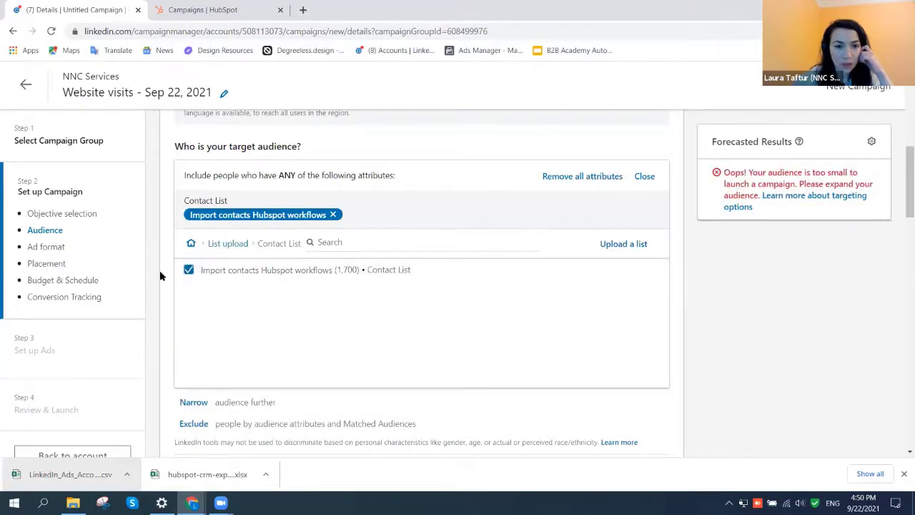
Step: Replace Romania with United States as the campaign's target location
scroll(624, 233, "up", 3)
scroll(624, 233, "up", 1)
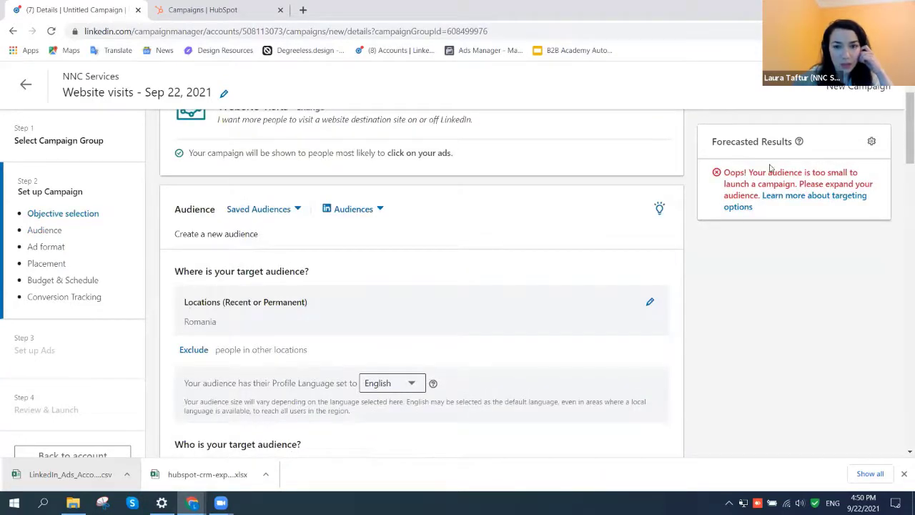
left_click(648, 303)
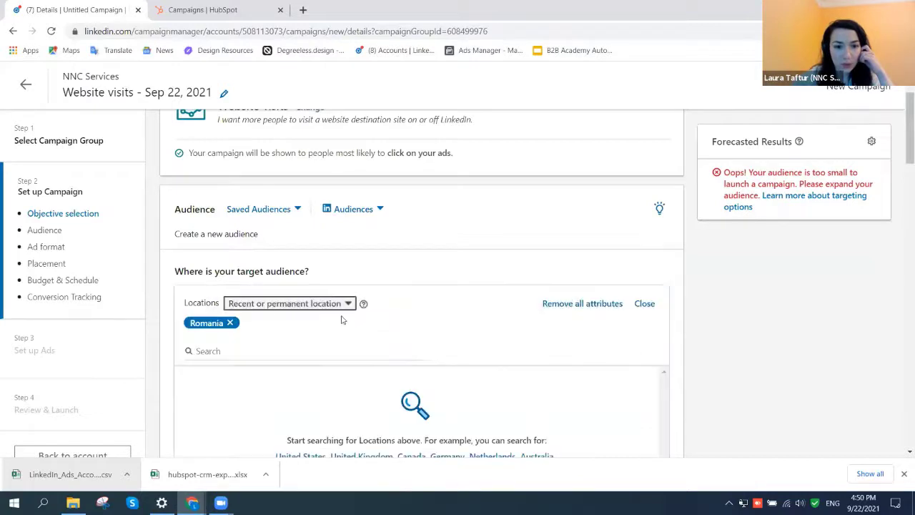
left_click(230, 323)
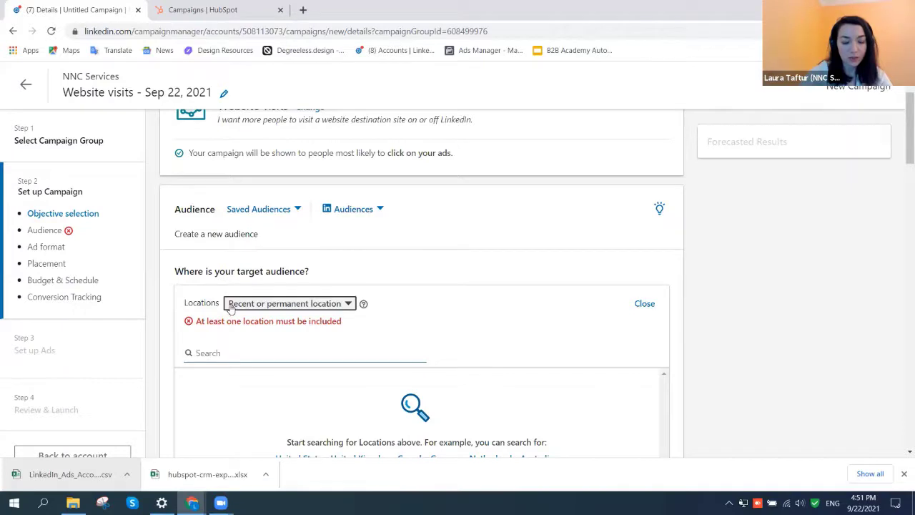
type("u")
key("BackSpace")
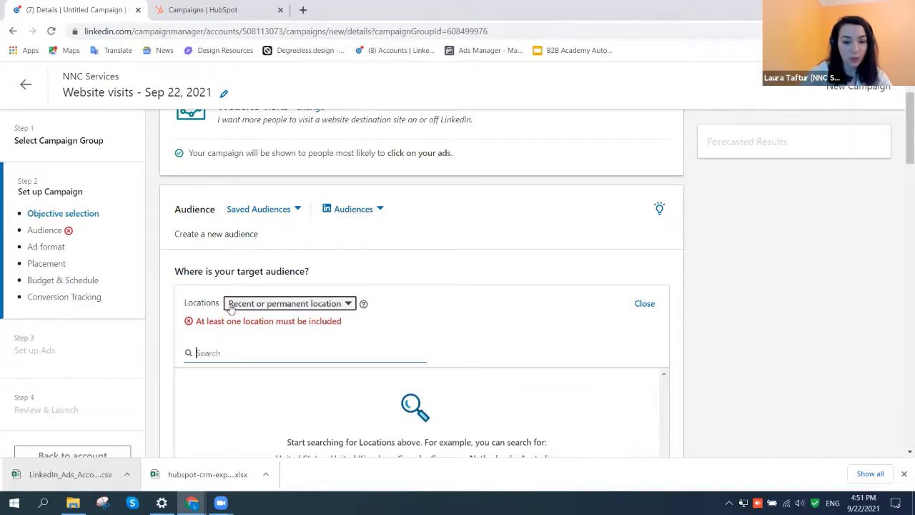
type("un")
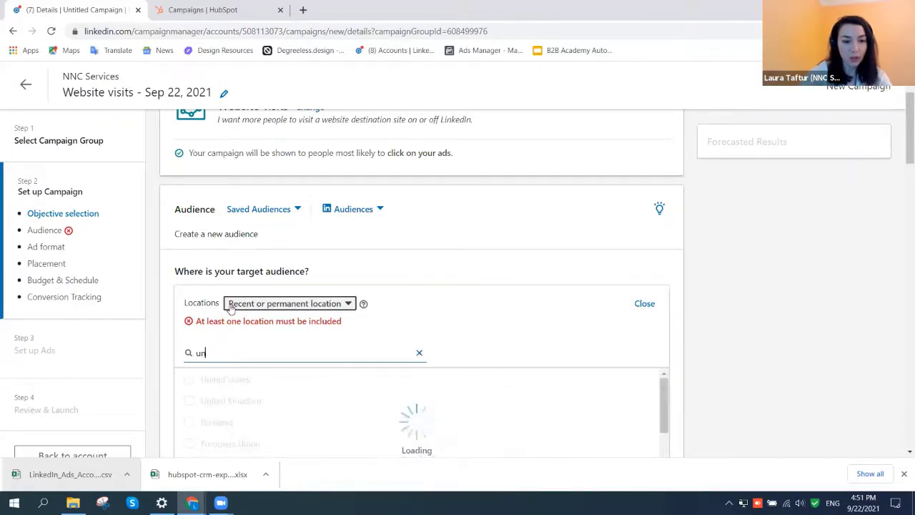
type("i")
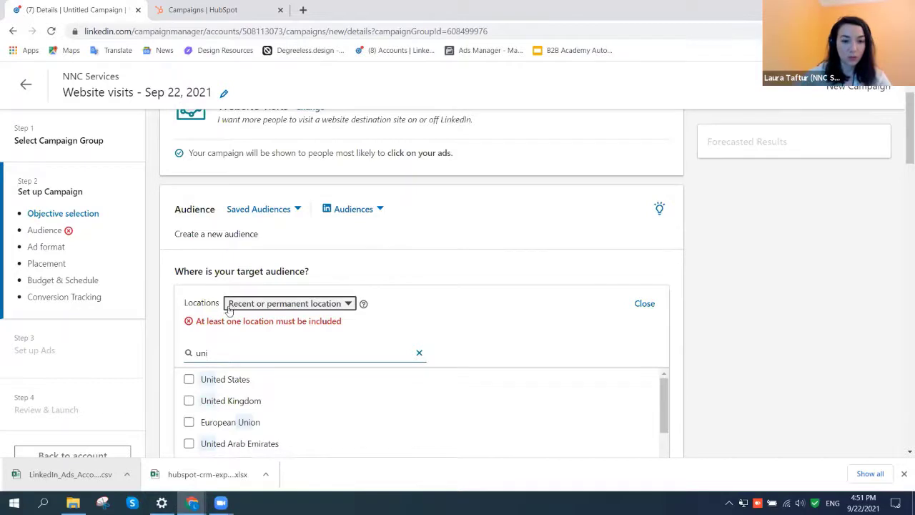
left_click(211, 379)
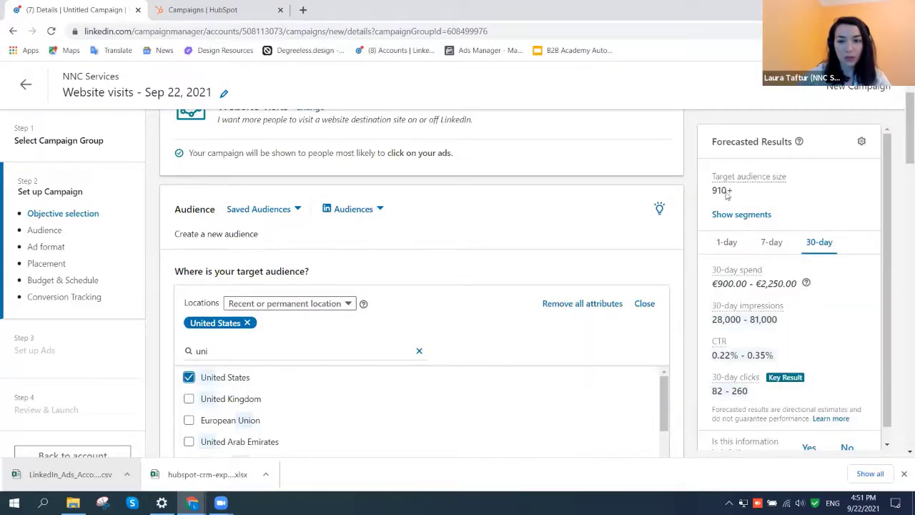
Step: Review the campaign's audience settings, segment breakdown by function and forecasted results, and leave the campaign setup
scroll(624, 303, "down", 5)
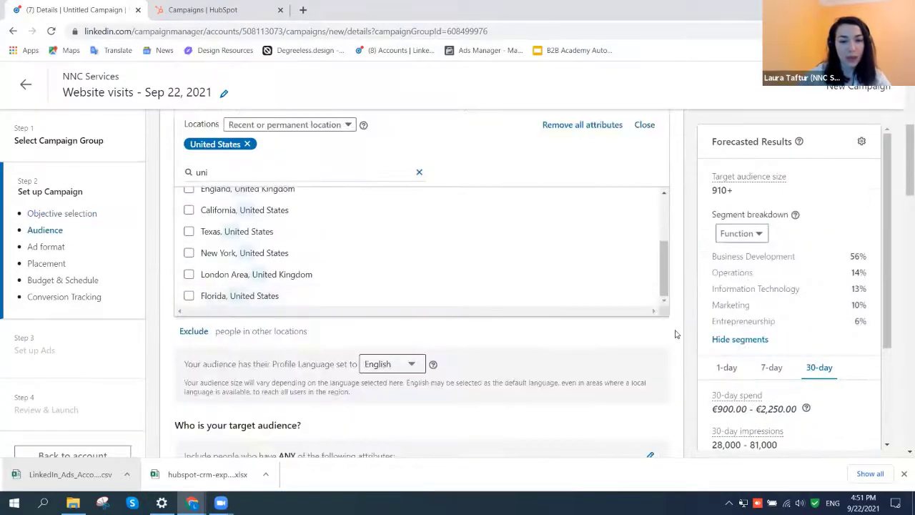
scroll(678, 332, "down", 3)
scroll(678, 331, "up", 10)
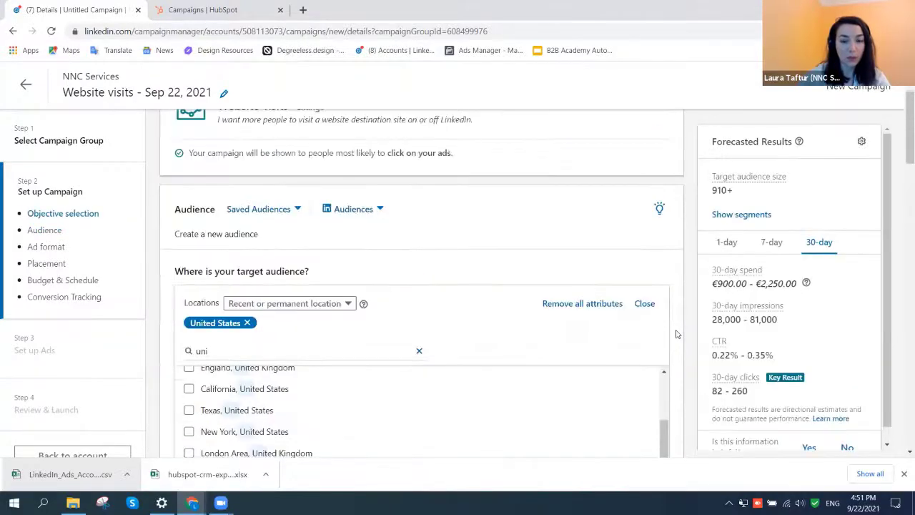
scroll(685, 337, "down", 4)
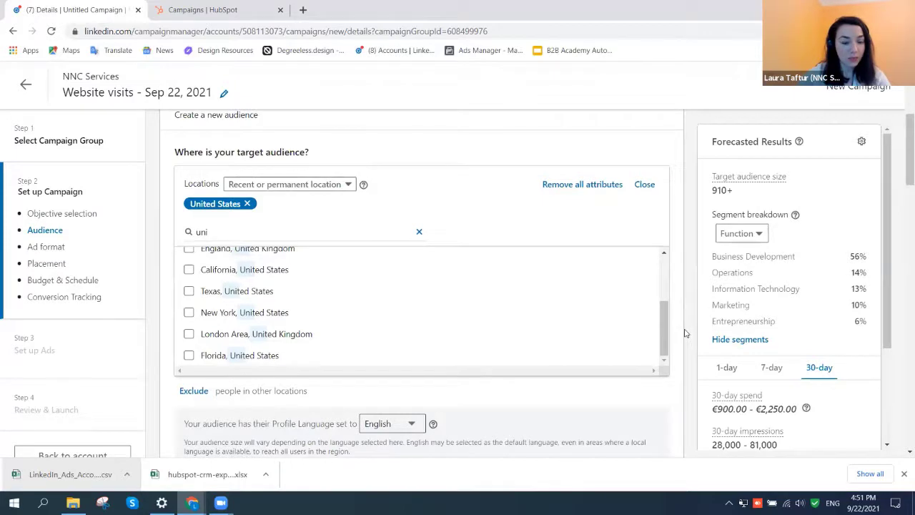
scroll(349, 268, "up", 1)
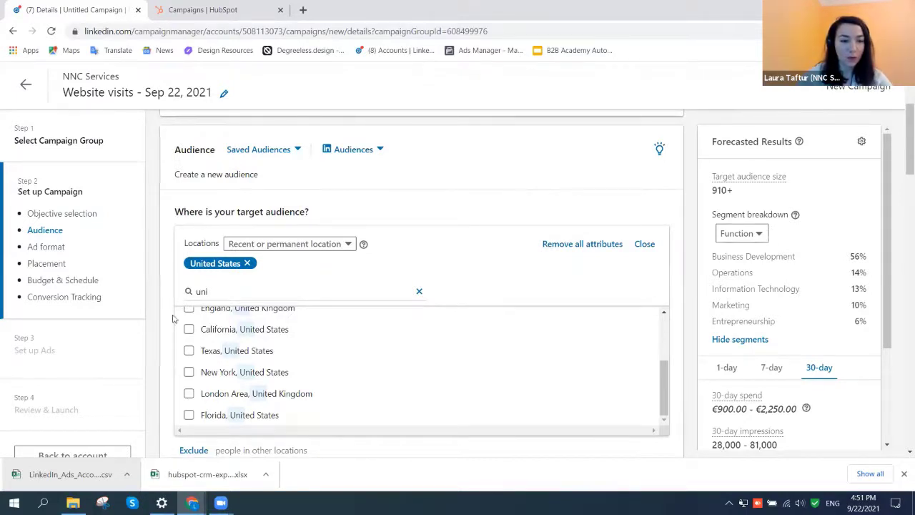
scroll(162, 284, "down", 2)
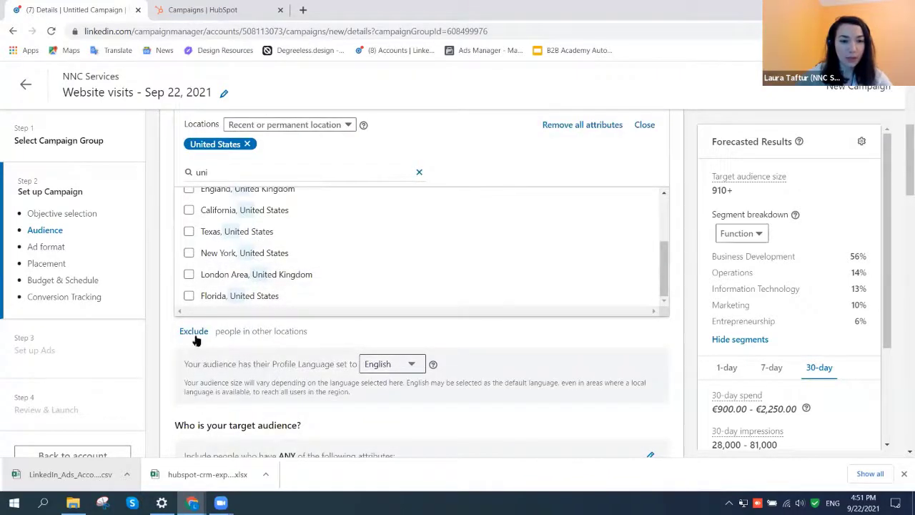
scroll(622, 322, "down", 10)
scroll(641, 308, "up", 15)
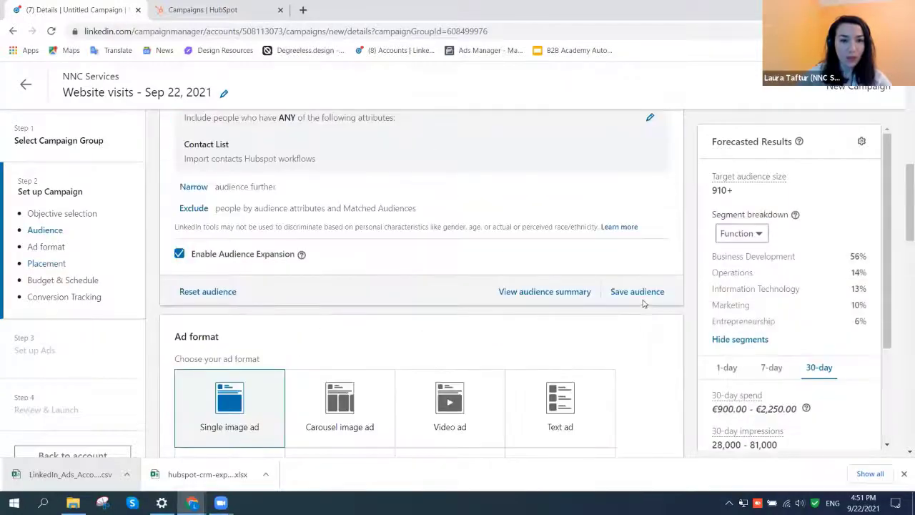
scroll(647, 300, "down", 5)
scroll(664, 296, "down", 6)
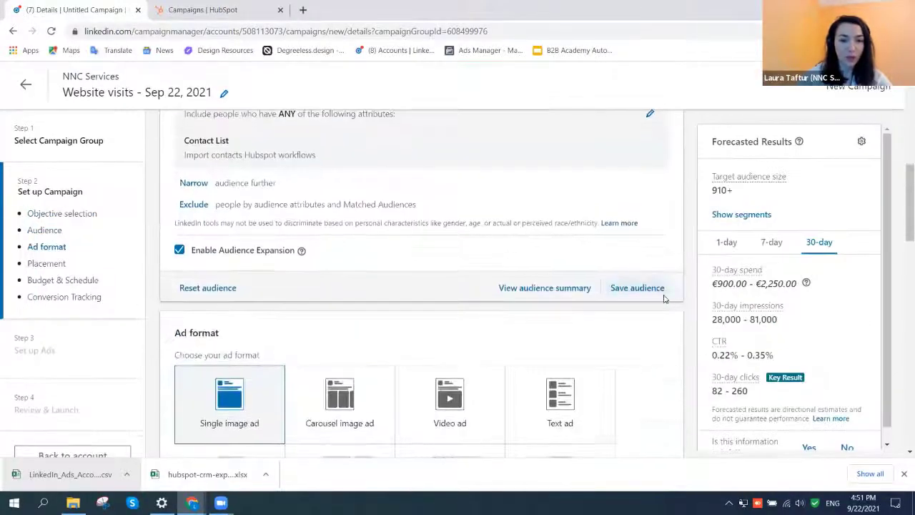
scroll(672, 290, "up", 7)
scroll(677, 284, "up", 5)
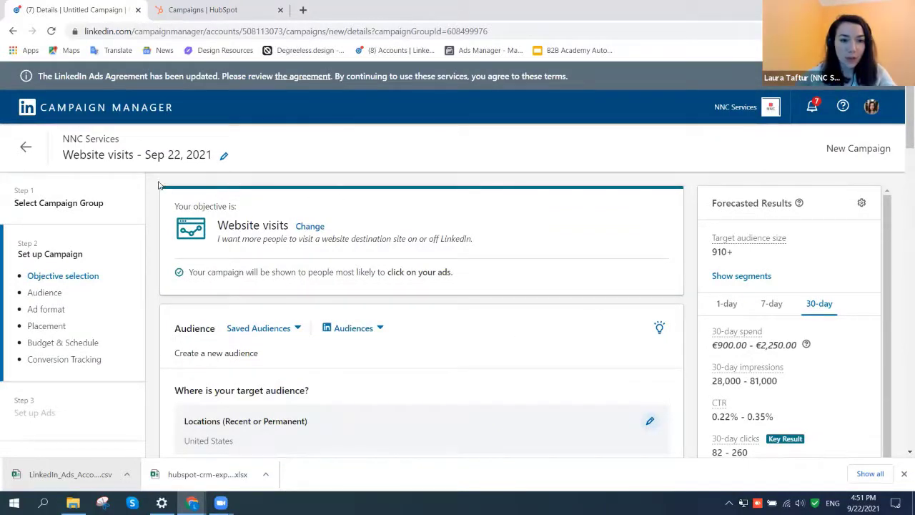
scroll(700, 242, "down", 1)
scroll(674, 272, "down", 8)
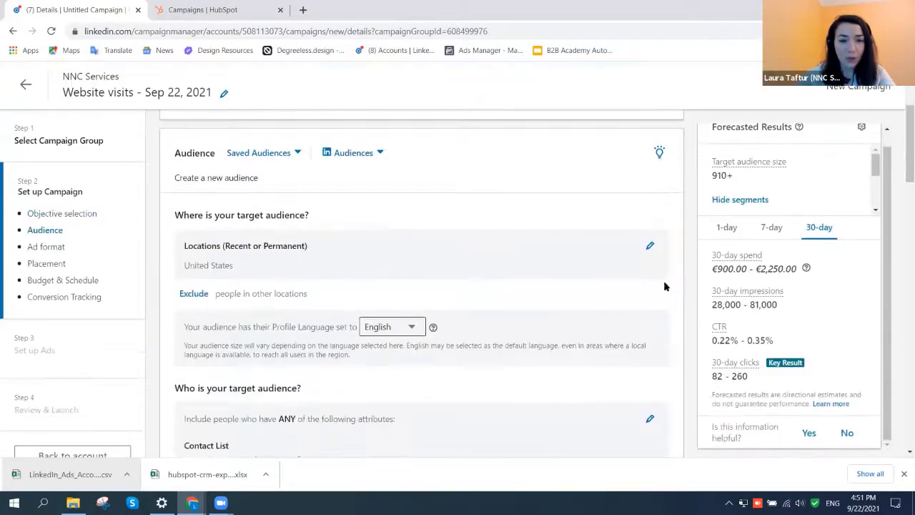
scroll(665, 306, "down", 2)
scroll(672, 307, "up", 10)
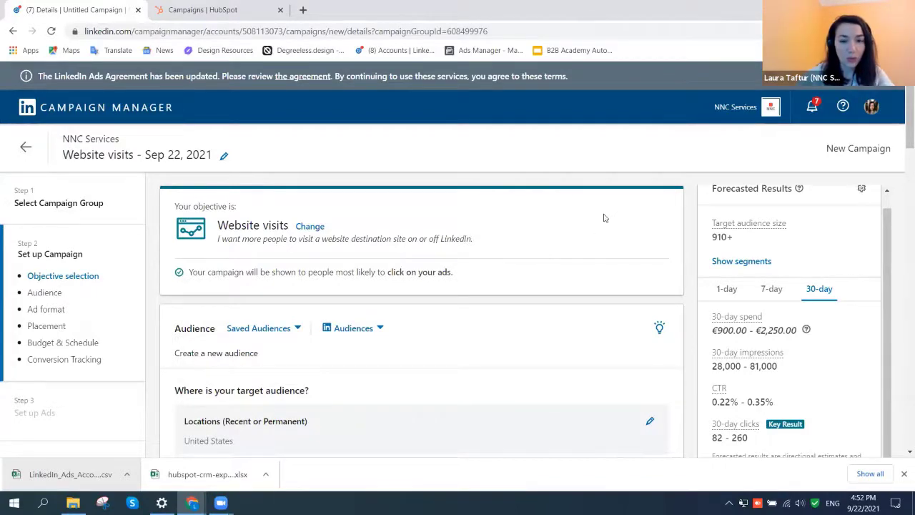
scroll(586, 239, "down", 8)
scroll(584, 253, "up", 8)
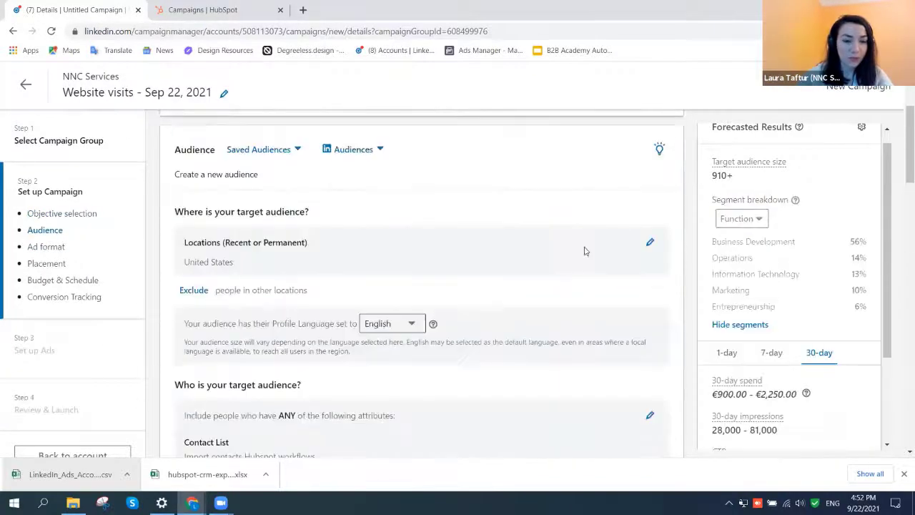
left_click(30, 148)
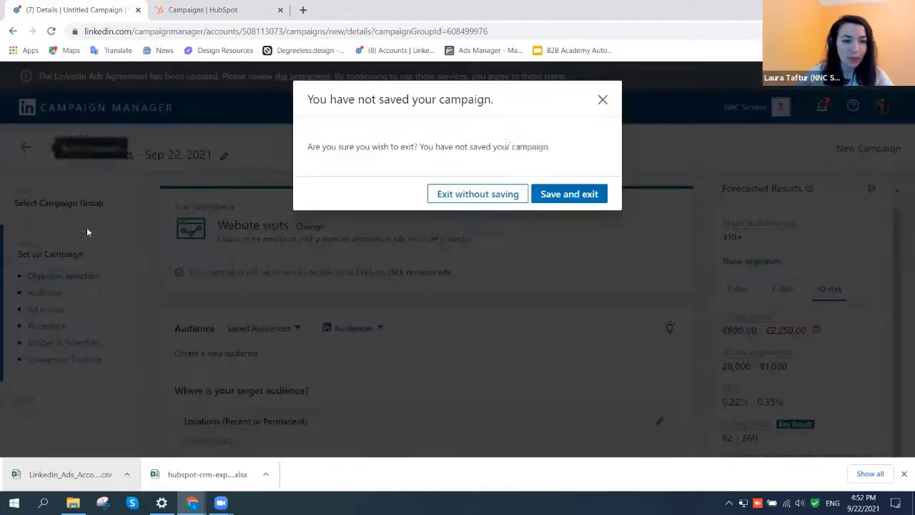
left_click(542, 200)
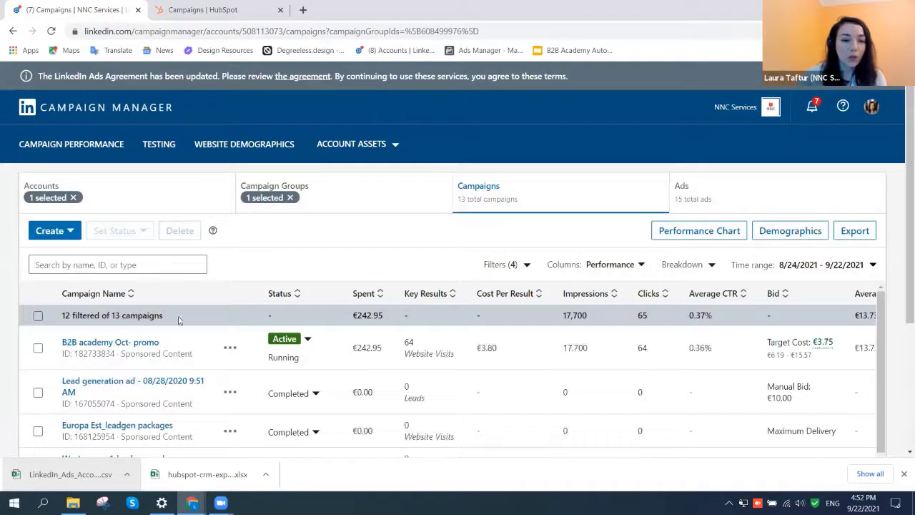
Step: Start a lookalike audience in Matched Audiences with the contact list Import contacts Hubspot workflows as its source
left_click(361, 146)
left_click(351, 212)
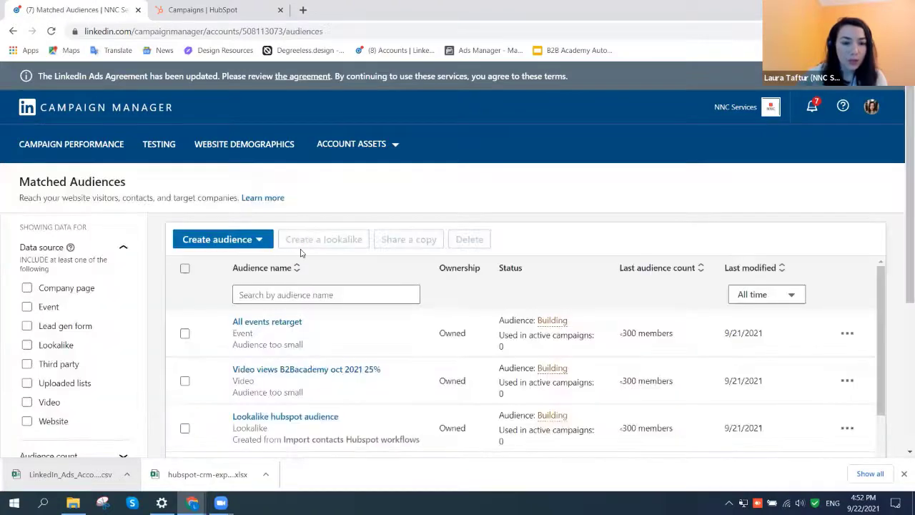
left_click(260, 241)
scroll(218, 329, "down", 2)
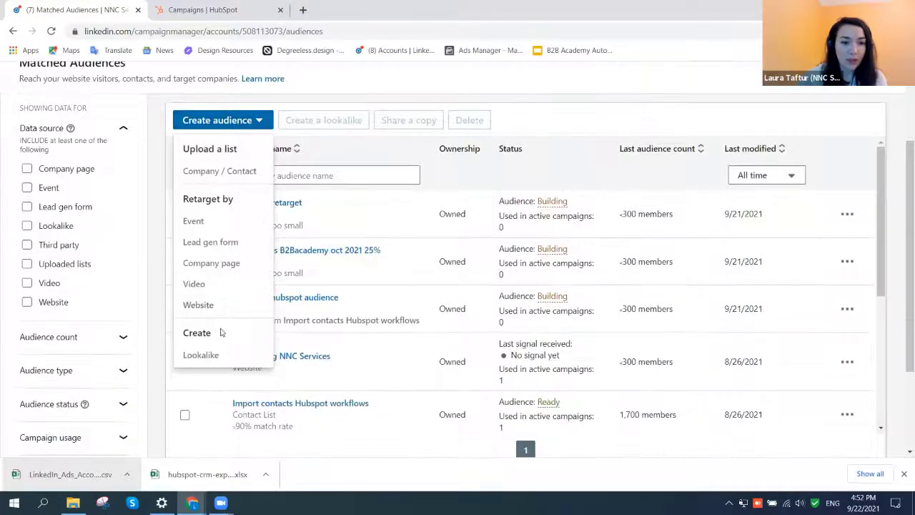
left_click(202, 354)
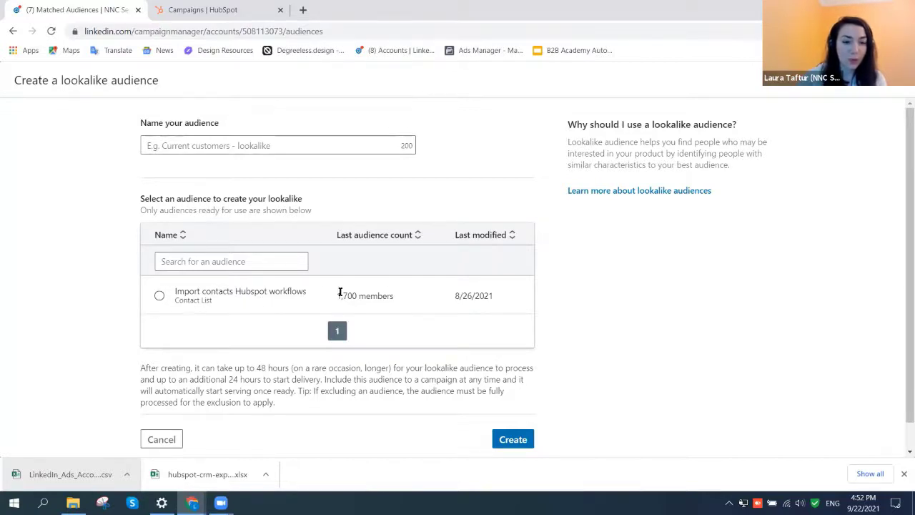
left_click(303, 306)
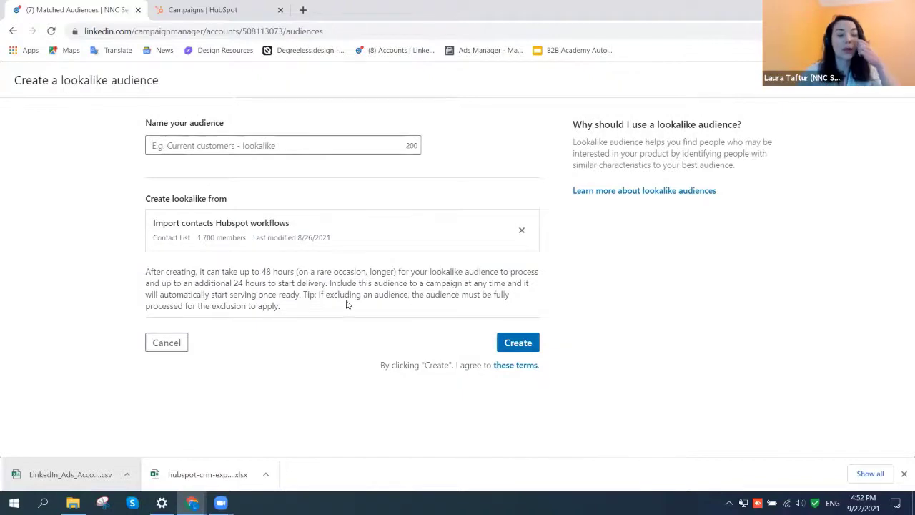
Step: Name the lookalike audience Lookalike contacts hubspot and create it
left_click(517, 341)
left_click(191, 147)
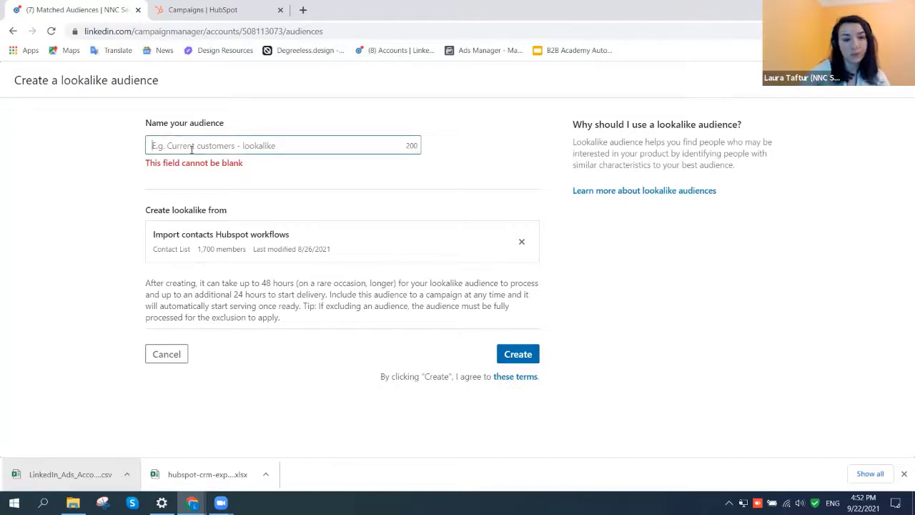
type("Lookalike")
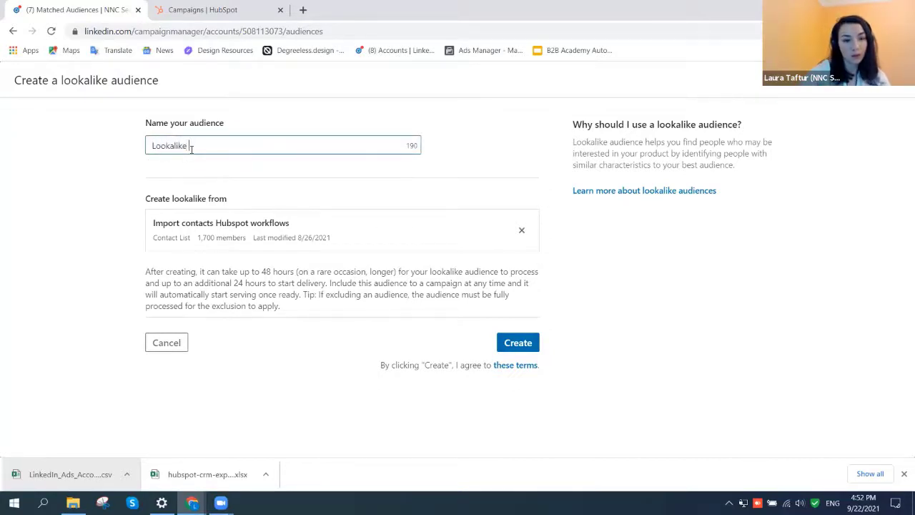
type(" contacts hubspo")
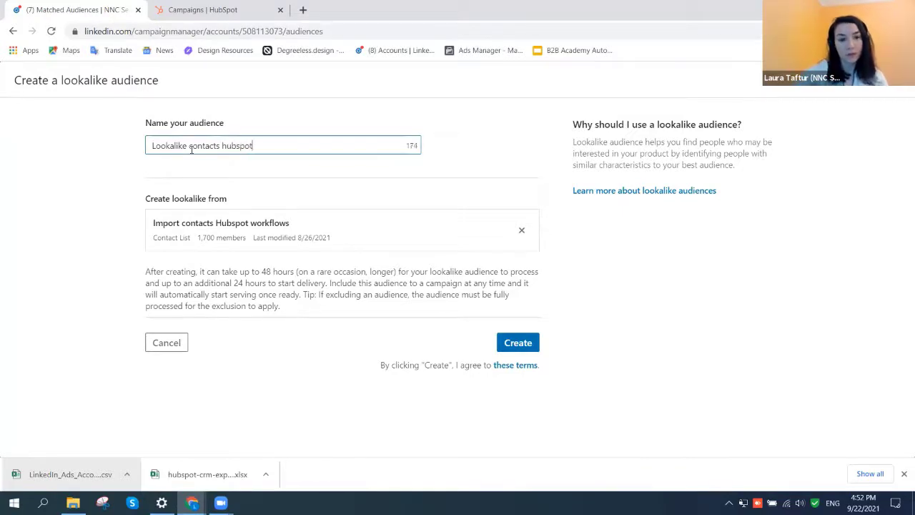
type("t")
left_click(516, 343)
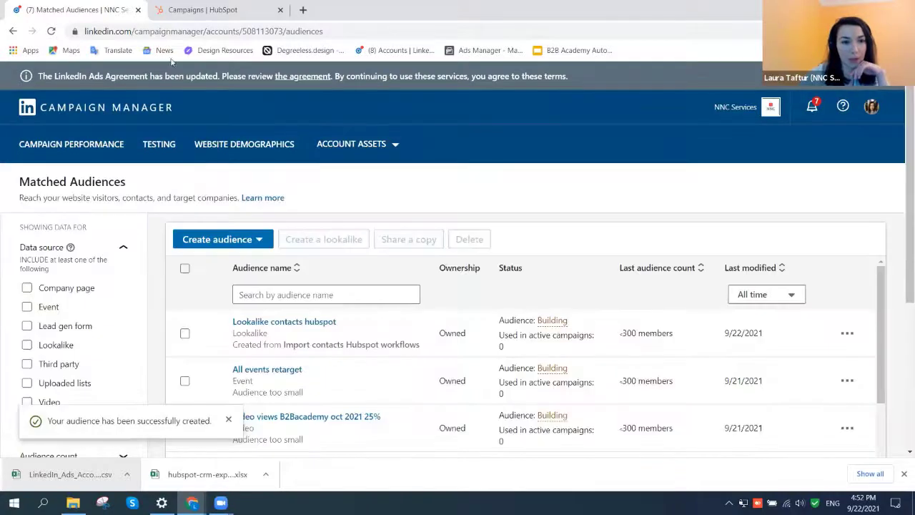
Step: Create a new campaign in the NNC Services campaign group with Website visits as its objective
left_click(77, 150)
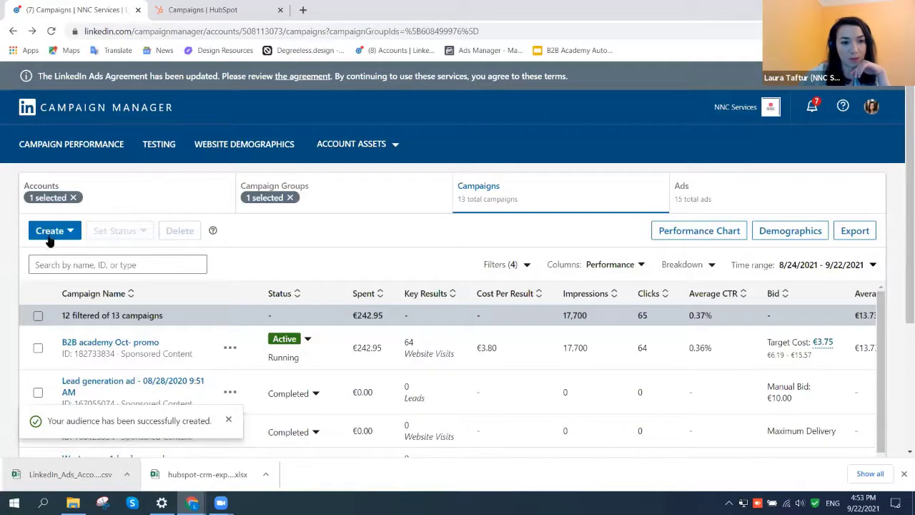
left_click(50, 236)
left_click(55, 302)
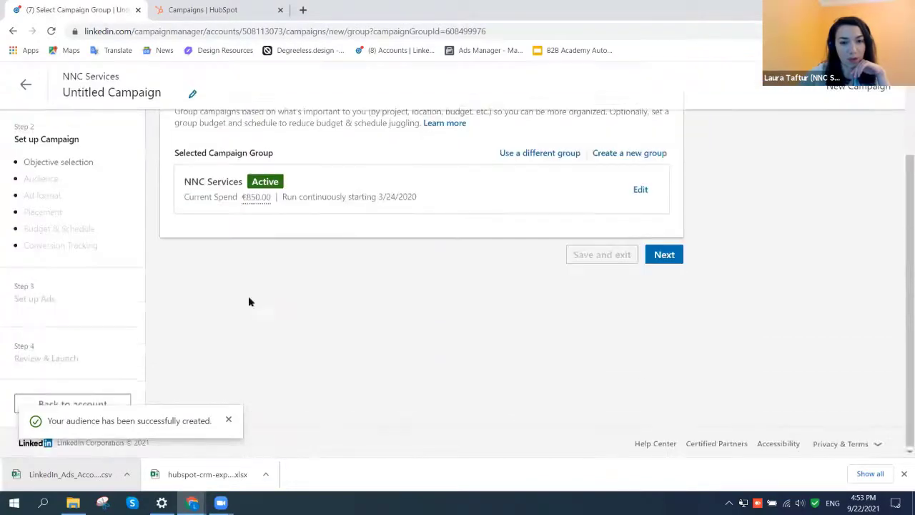
left_click(663, 254)
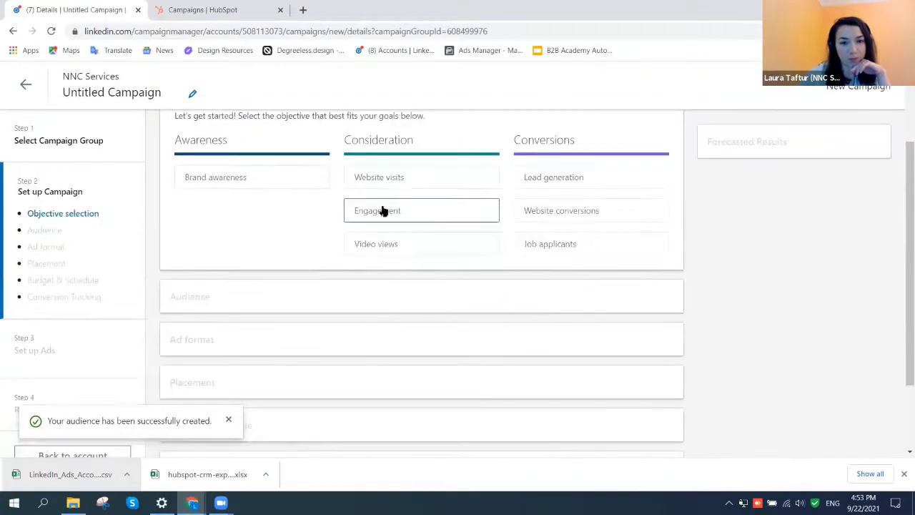
left_click(394, 185)
Step: Browse the lookalike audiences available for the campaign's target audience
scroll(285, 287, "down", 5)
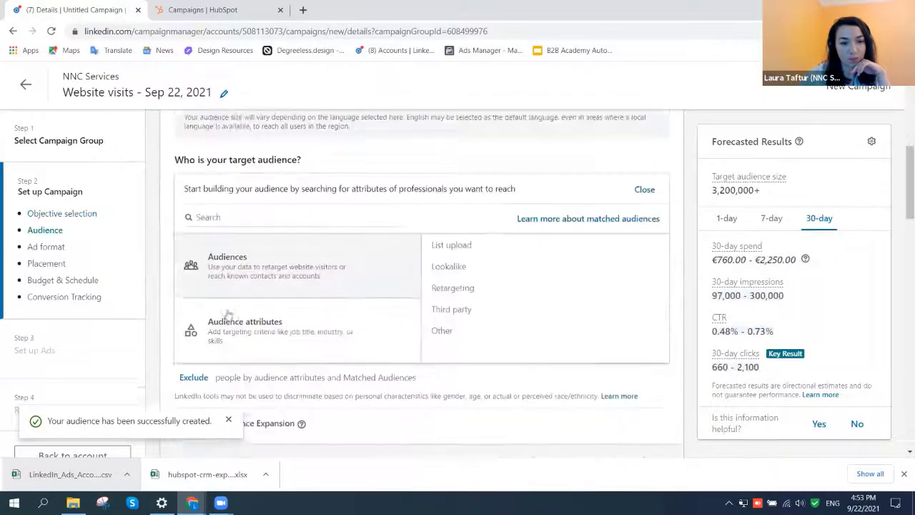
left_click(487, 198)
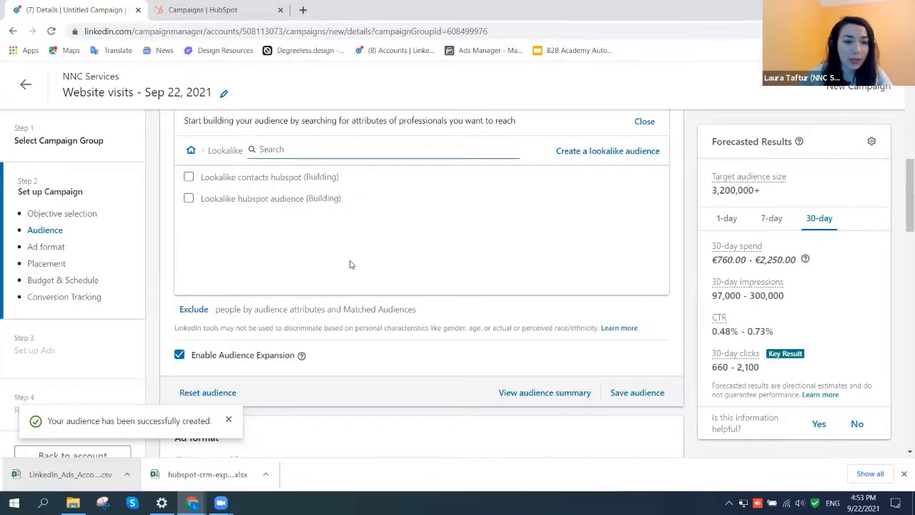
scroll(349, 263, "up", 2)
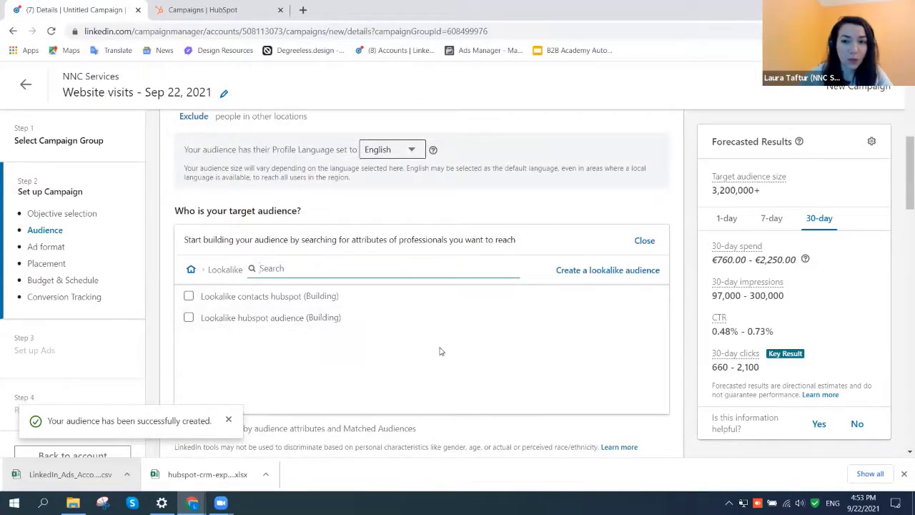
scroll(440, 352, "up", 5)
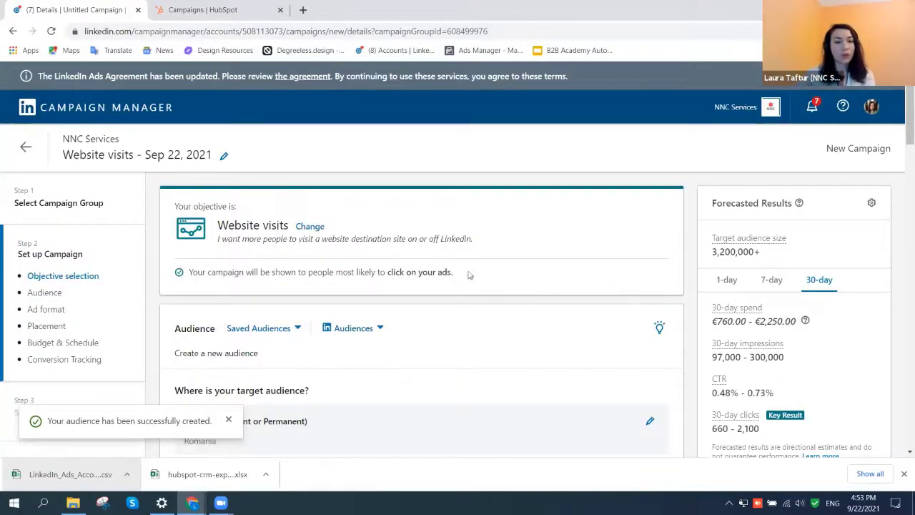
scroll(463, 269, "down", 5)
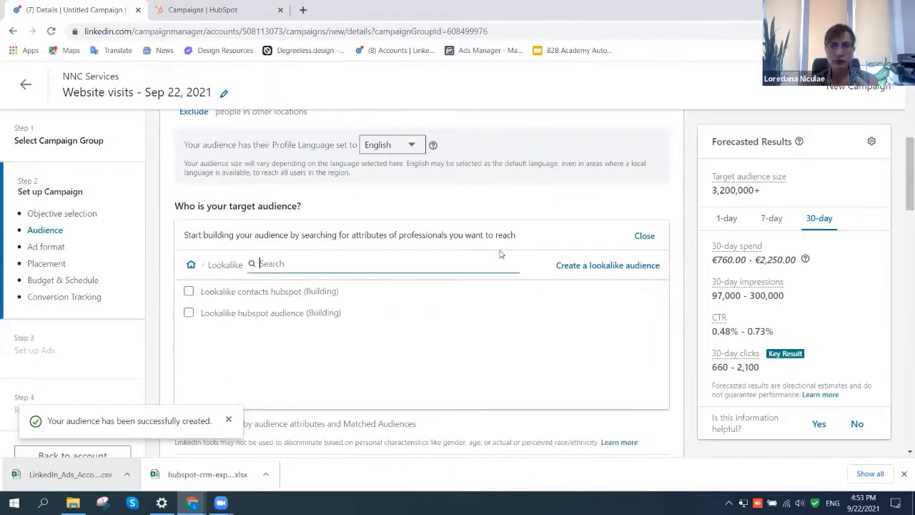
scroll(500, 254, "up", 6)
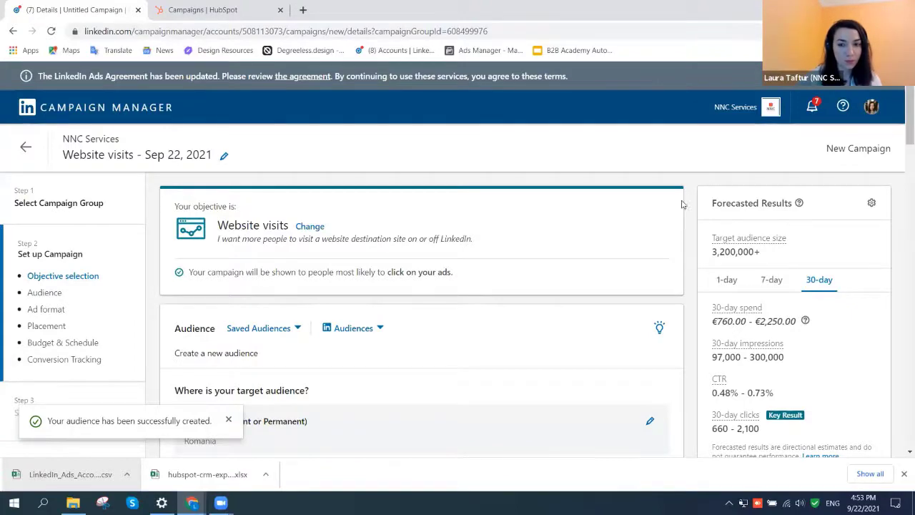
Step: Review the new campaign's audience, ad format, placement, budget and schedule settings
scroll(682, 204, "down", 8)
scroll(689, 203, "down", 6)
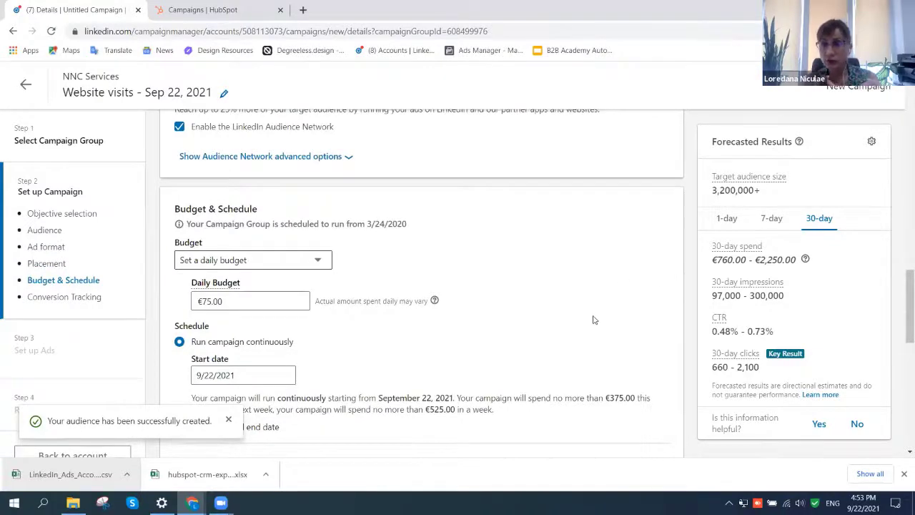
scroll(616, 306, "up", 12)
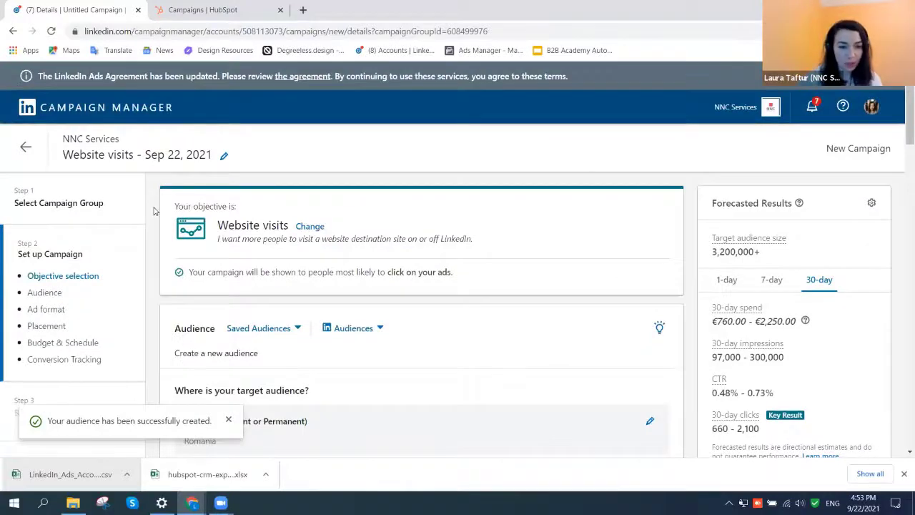
scroll(154, 214, "down", 3)
scroll(152, 221, "down", 2)
scroll(153, 221, "down", 2)
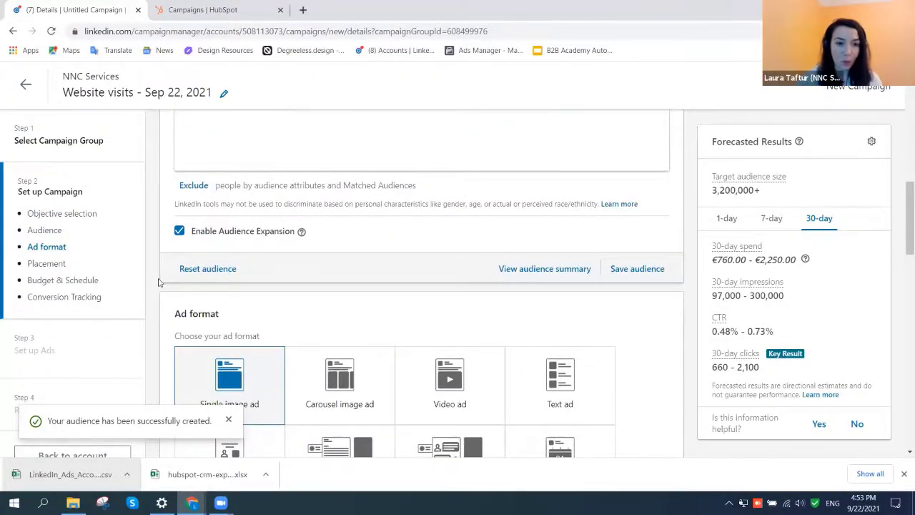
scroll(158, 279, "up", 7)
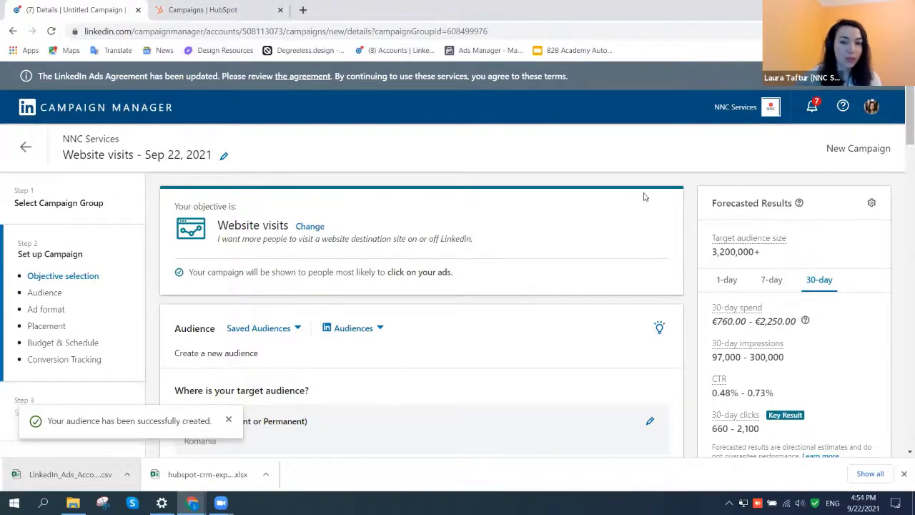
scroll(616, 197, "down", 6)
scroll(615, 216, "up", 6)
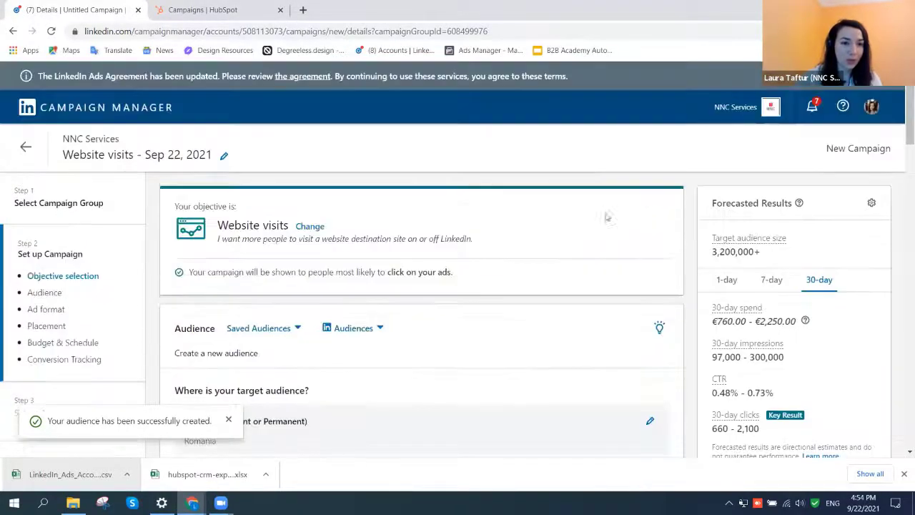
scroll(568, 209, "down", 3)
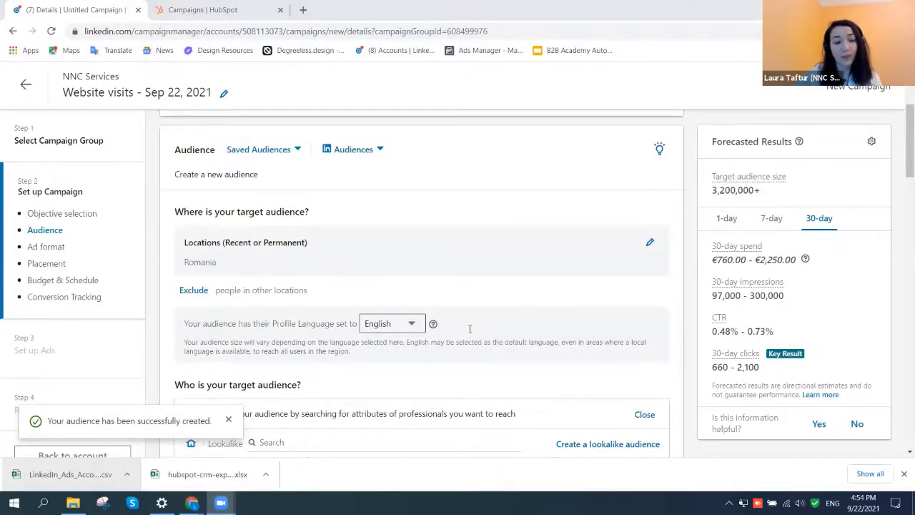
scroll(532, 247, "down", 5)
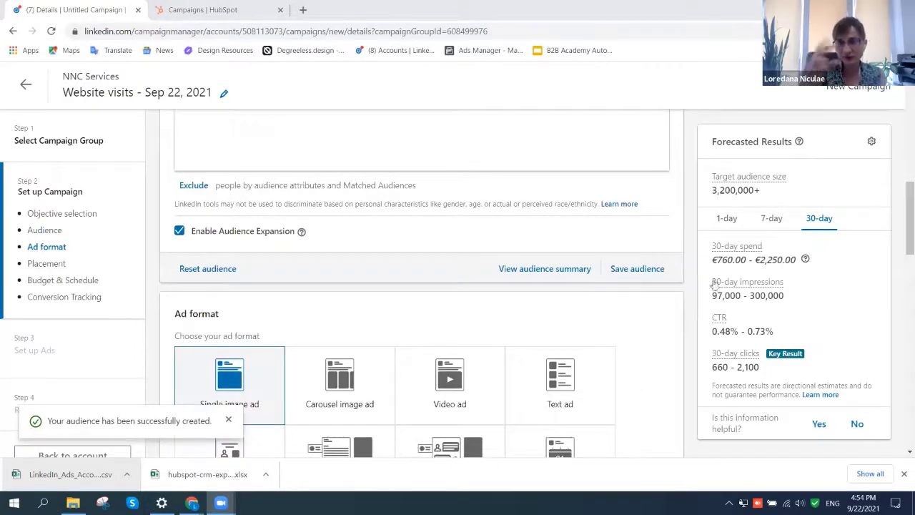
scroll(701, 289, "up", 10)
scroll(697, 290, "down", 5)
scroll(695, 274, "up", 5)
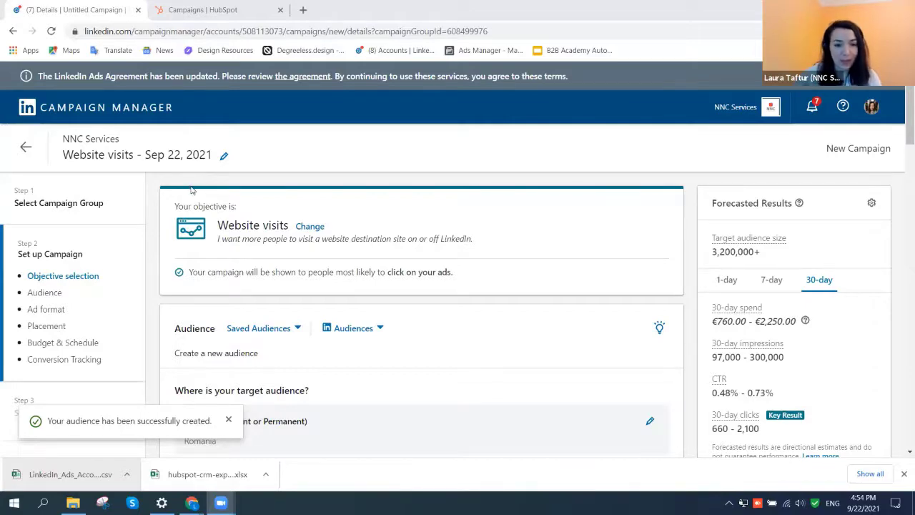
scroll(701, 204, "down", 2)
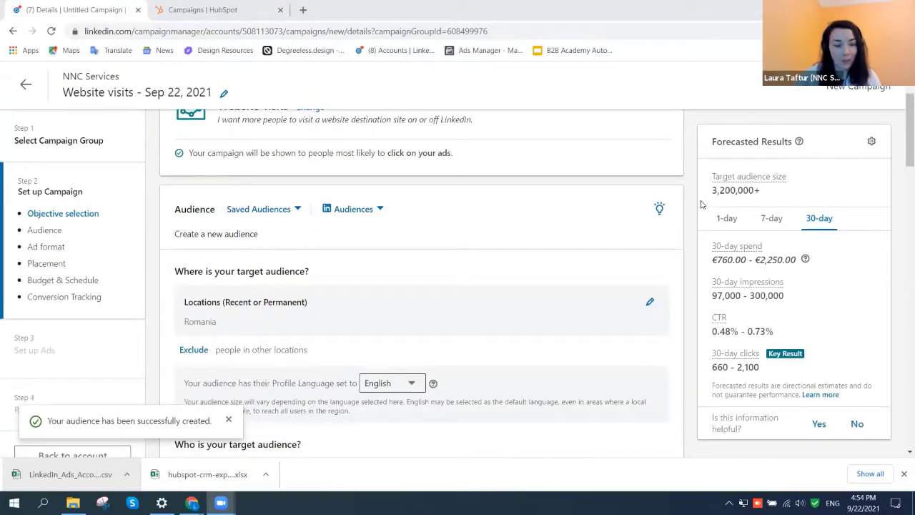
scroll(522, 275, "down", 10)
scroll(497, 319, "up", 4)
scroll(497, 319, "up", 10)
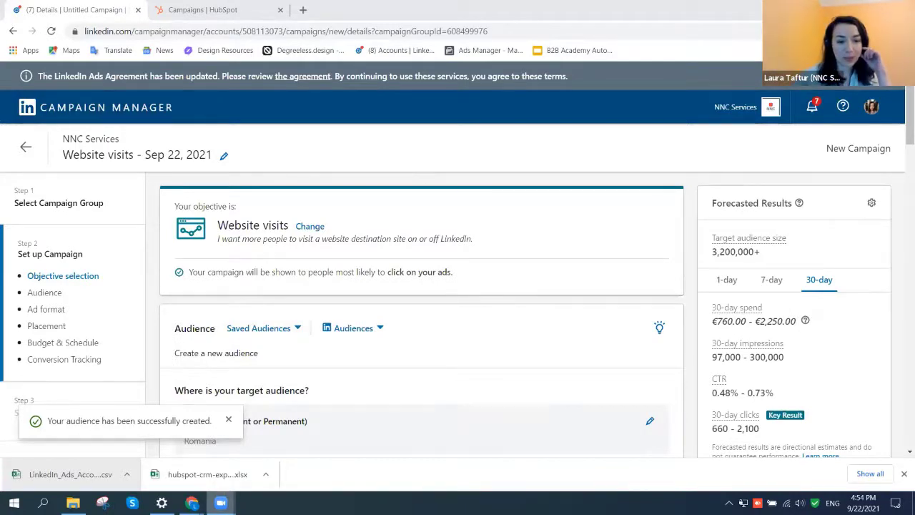
Step: Check the matched and lookalike audiences demo slide in the Google Slides presentation and return to Campaign Manager
mouse_move(220, 502)
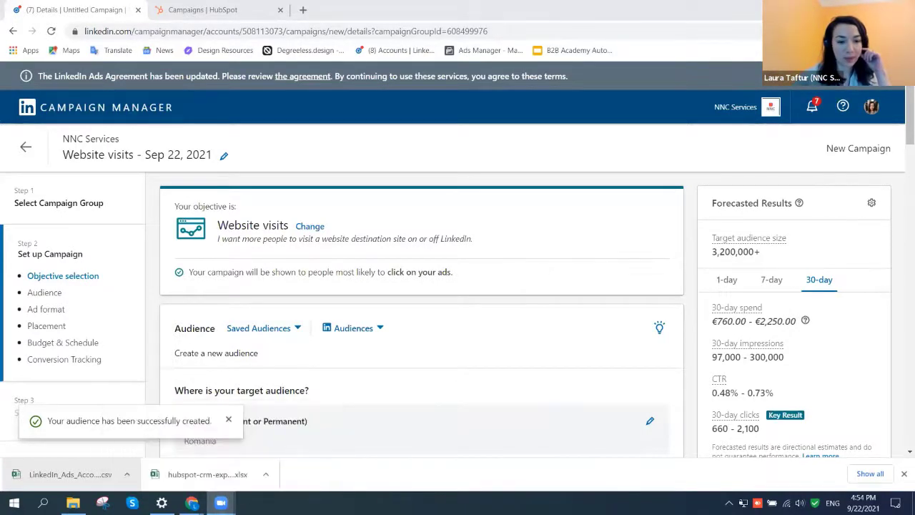
mouse_move(191, 503)
left_click(241, 444)
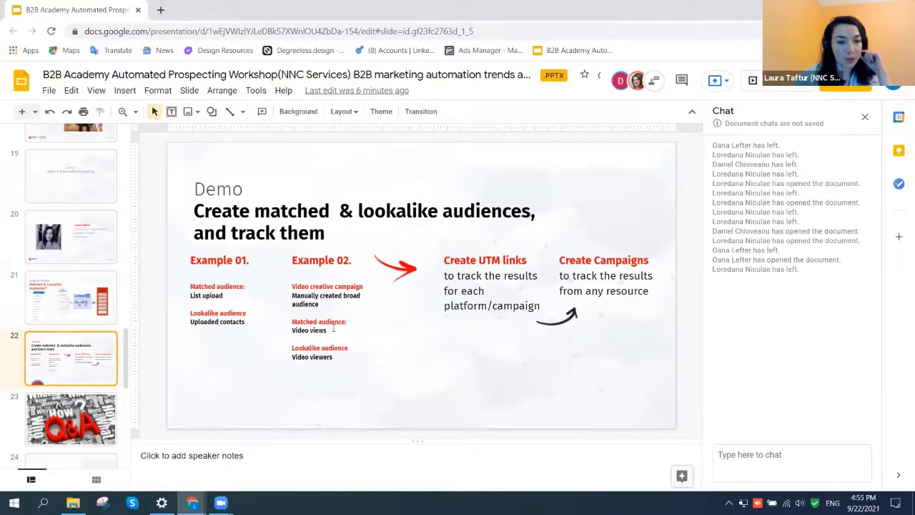
left_click(191, 502)
left_click(128, 451)
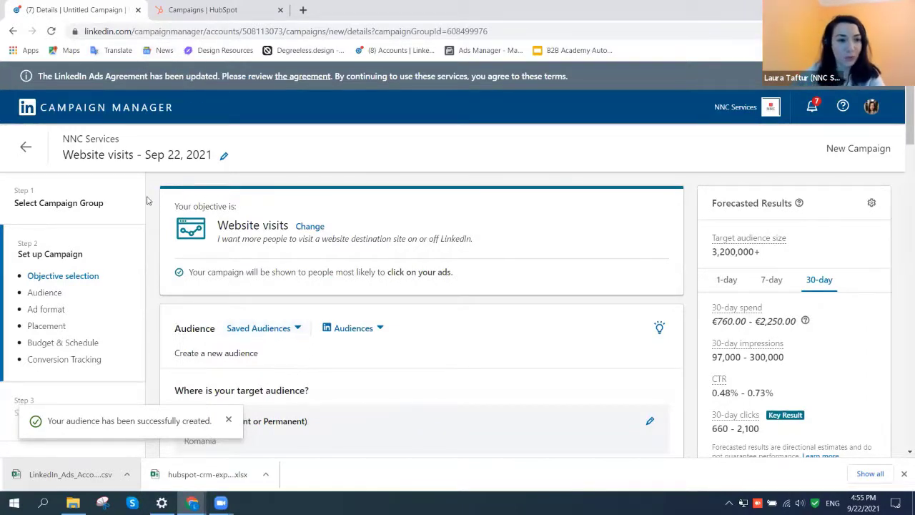
Step: Leave the lookalike audience list without choosing one and reopen the target audience builder at its main categories
scroll(429, 266, "down", 2)
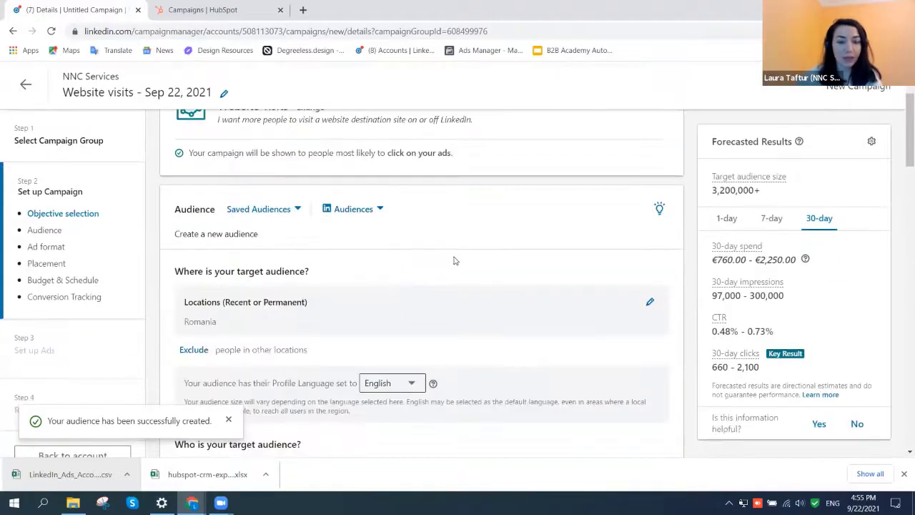
scroll(607, 257, "down", 1)
scroll(334, 296, "up", 3)
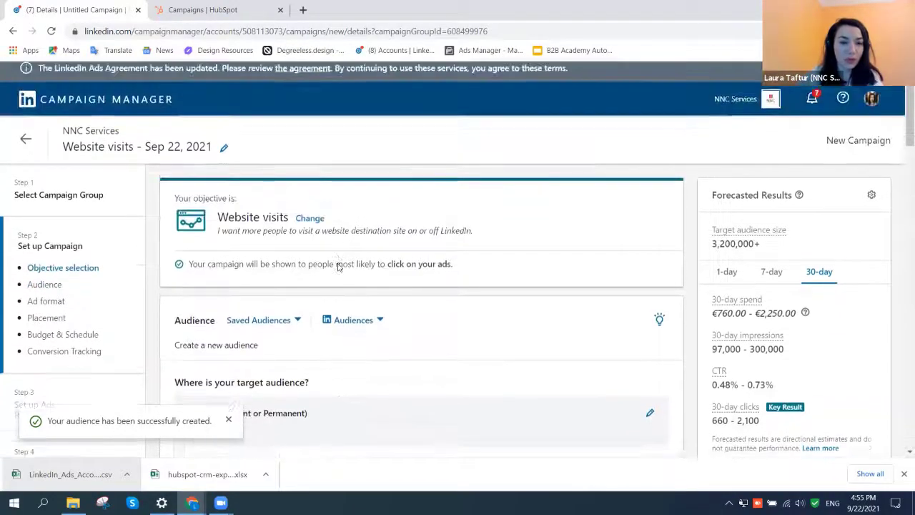
scroll(339, 264, "down", 3)
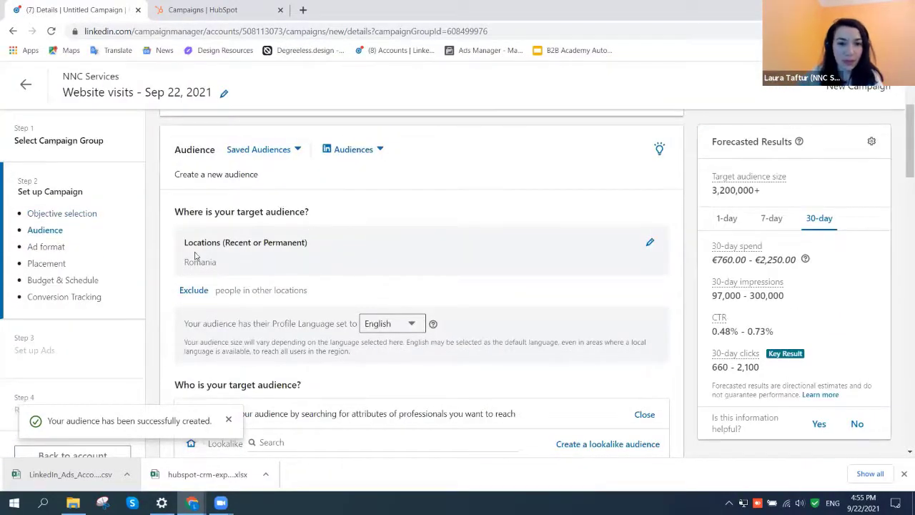
scroll(236, 261, "down", 4)
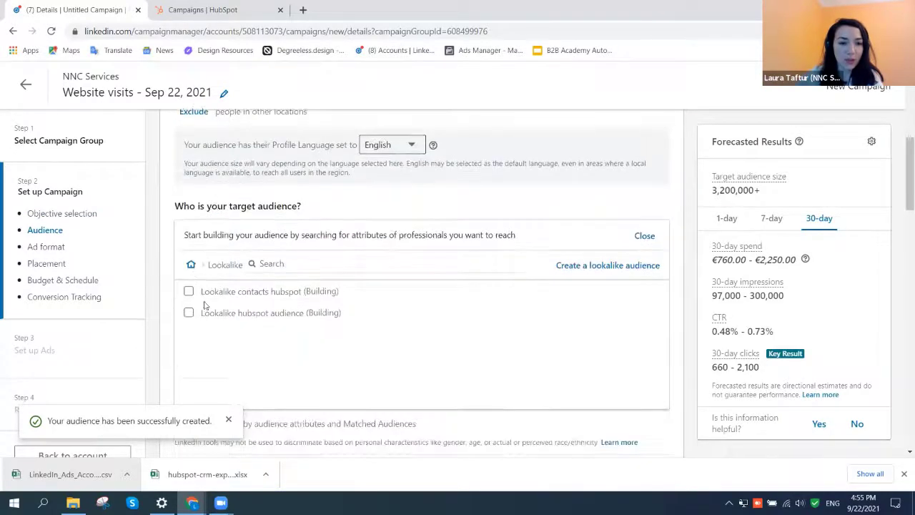
left_click(646, 177)
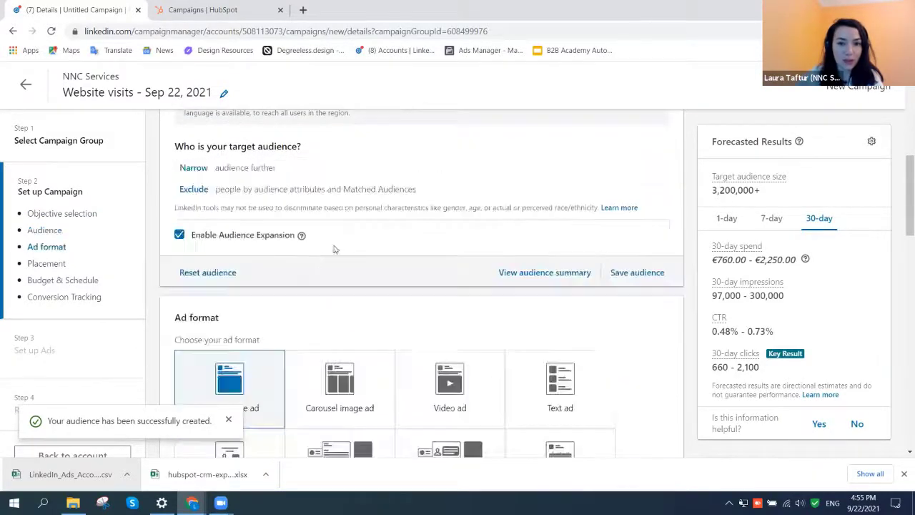
scroll(214, 288, "up", 1)
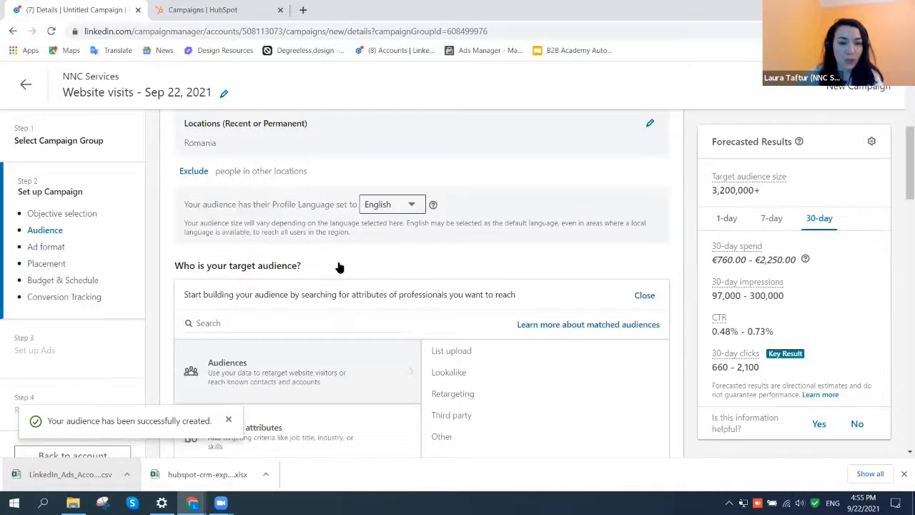
scroll(290, 266, "down", 2)
Step: Target the campaign by company industry, including Building Materials and Construction
left_click(222, 309)
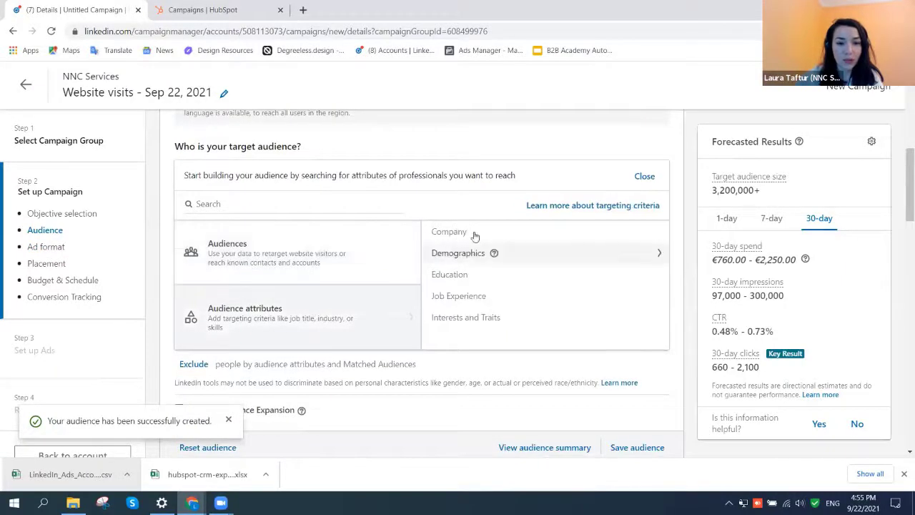
left_click(544, 235)
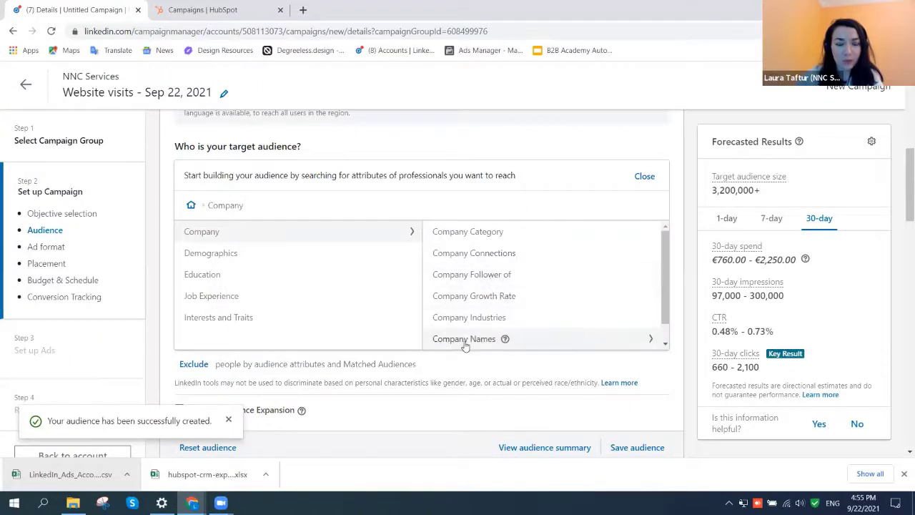
left_click(465, 319)
left_click(476, 275)
left_click(480, 232)
left_click(472, 313)
left_click(479, 292)
left_click(479, 292)
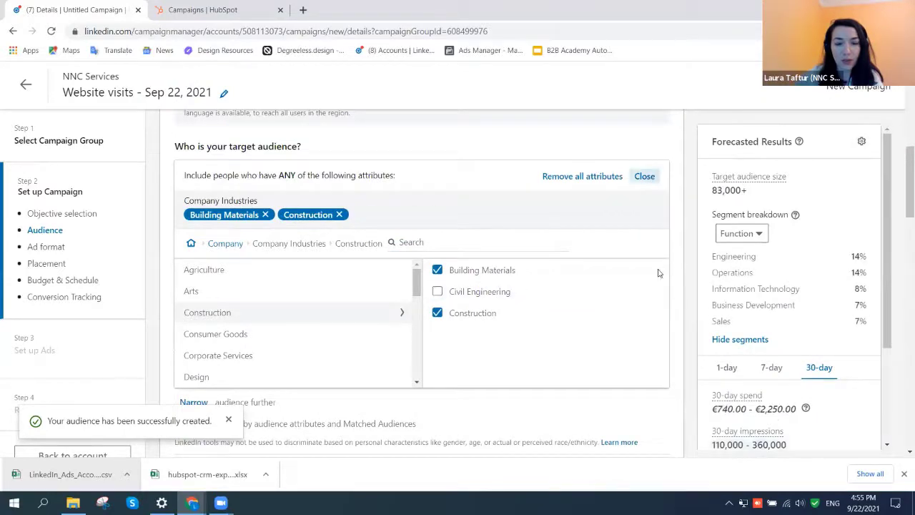
Step: Review the campaign's audience expansion, ad format and placement settings
scroll(665, 264, "down", 3)
scroll(675, 139, "up", 3)
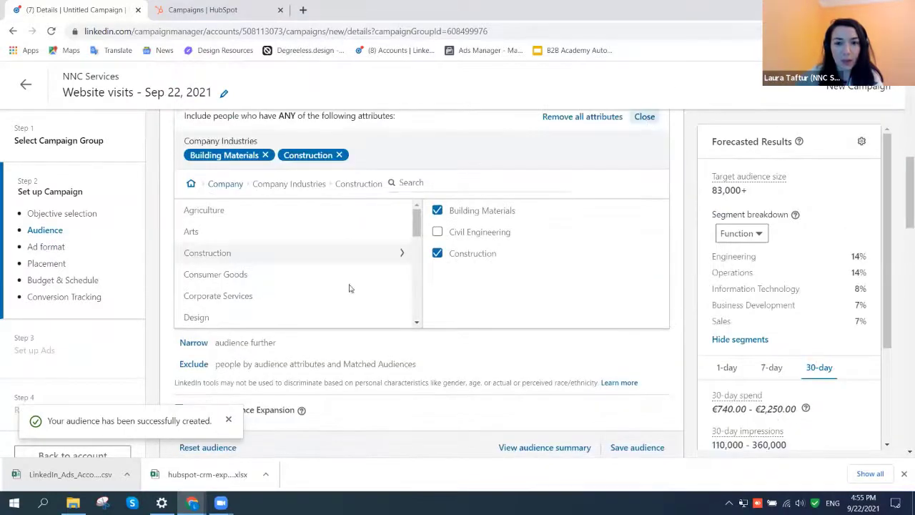
scroll(462, 229, "down", 5)
scroll(521, 261, "up", 2)
scroll(418, 315, "up", 3)
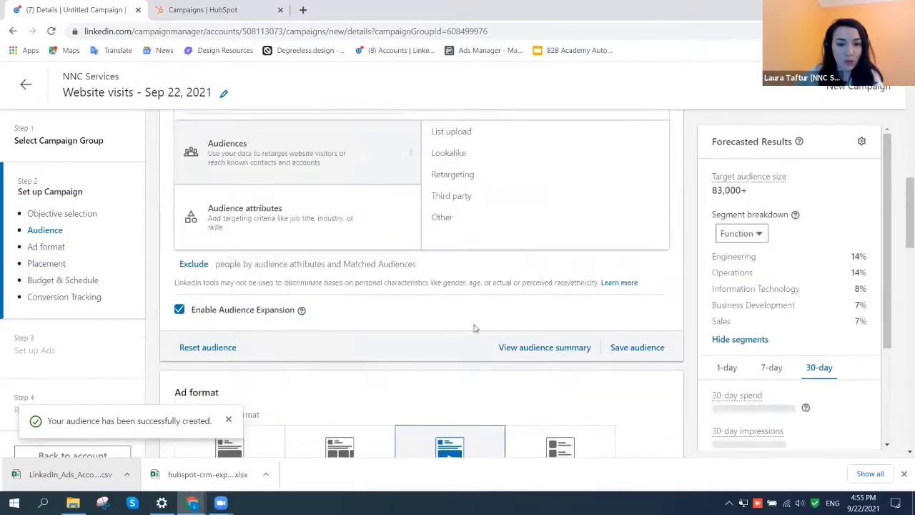
scroll(510, 286, "down", 4)
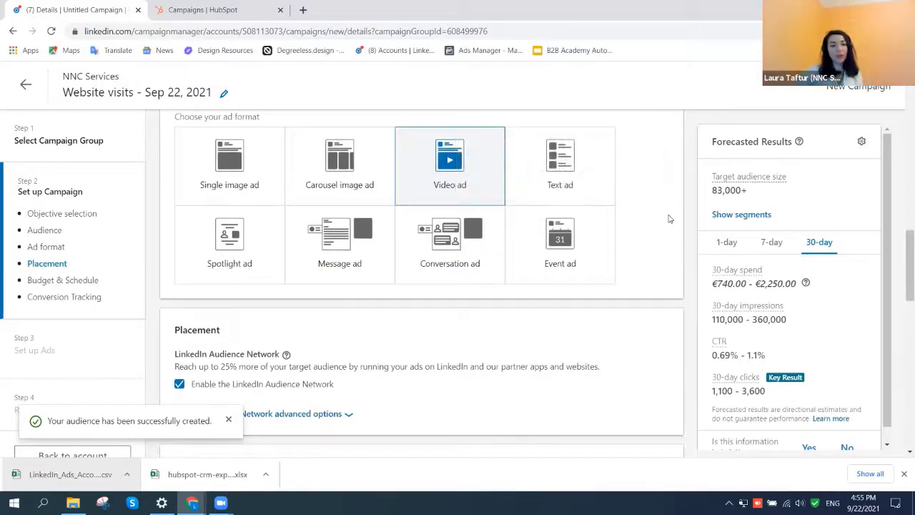
scroll(662, 225, "down", 3)
scroll(608, 260, "up", 2)
scroll(617, 275, "up", 3)
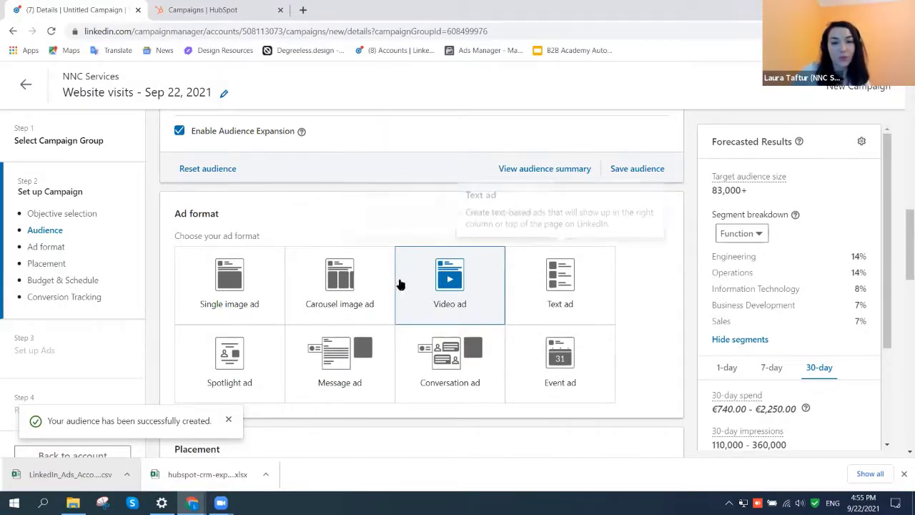
Step: Leave the new campaign's setup and open the account's matched audiences list
scroll(494, 286, "up", 10)
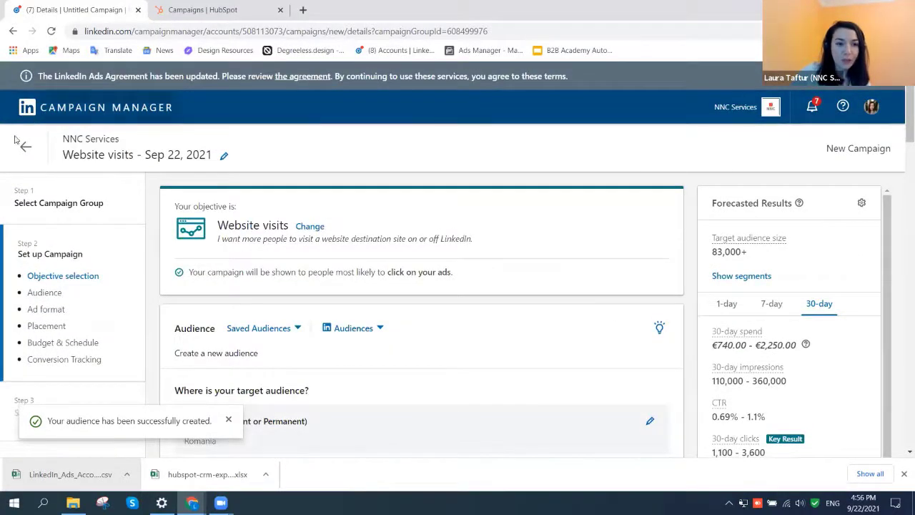
left_click(28, 150)
left_click(484, 193)
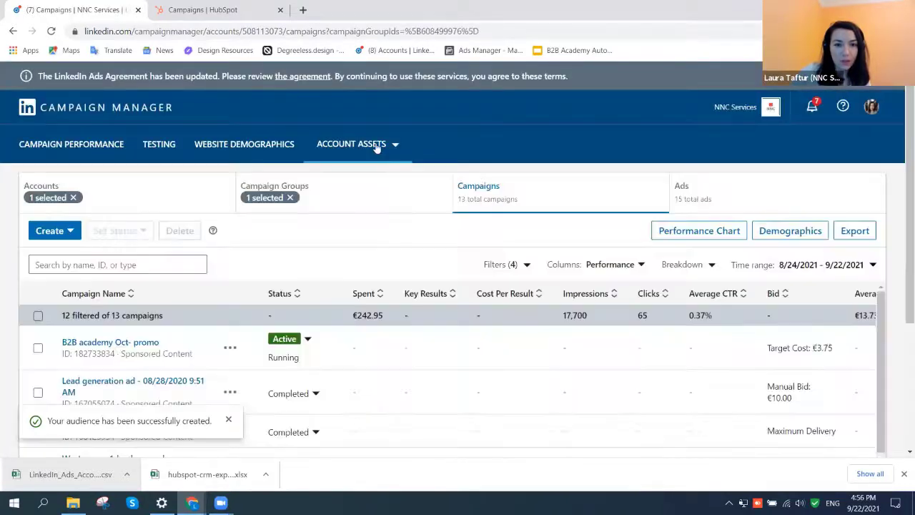
left_click(377, 145)
left_click(353, 208)
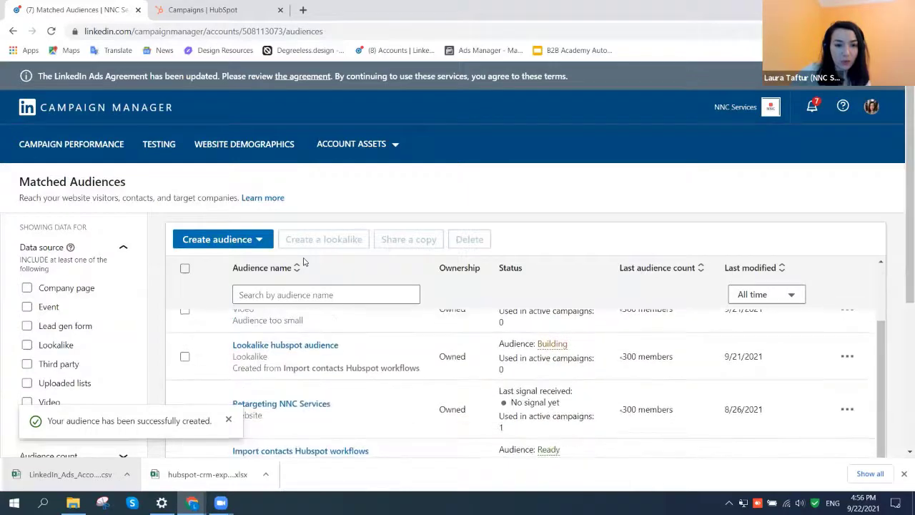
Step: Start a new video retargeting audience and name it "Video viewers"
left_click(247, 242)
scroll(171, 250, "down", 2)
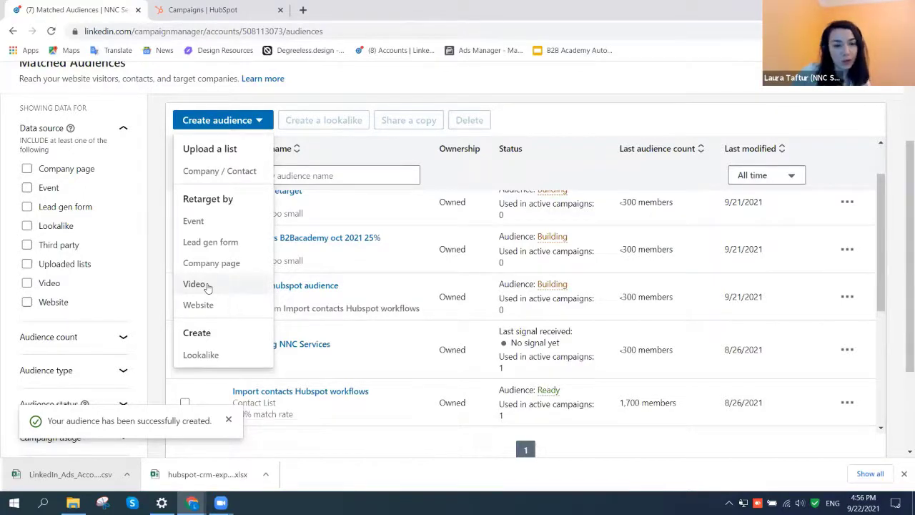
left_click(207, 286)
left_click(373, 176)
type("Vid")
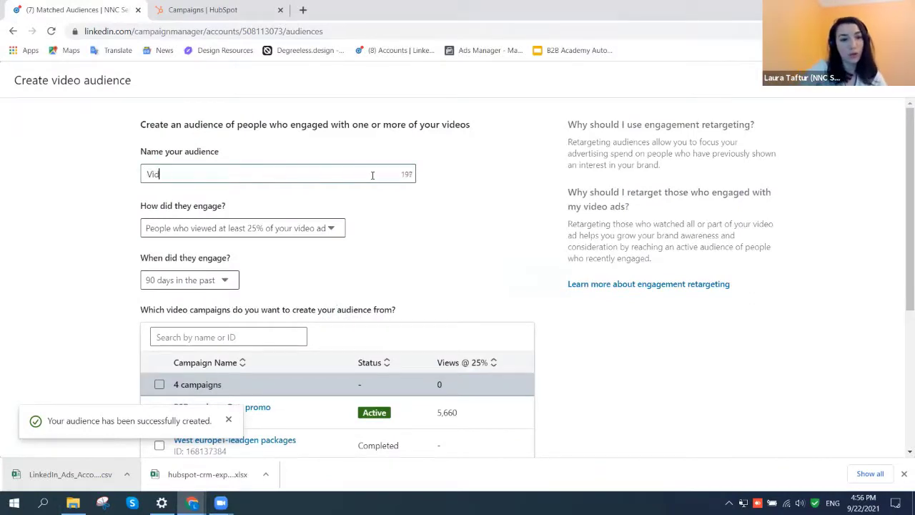
type("eo viewers")
scroll(293, 172, "down", 1)
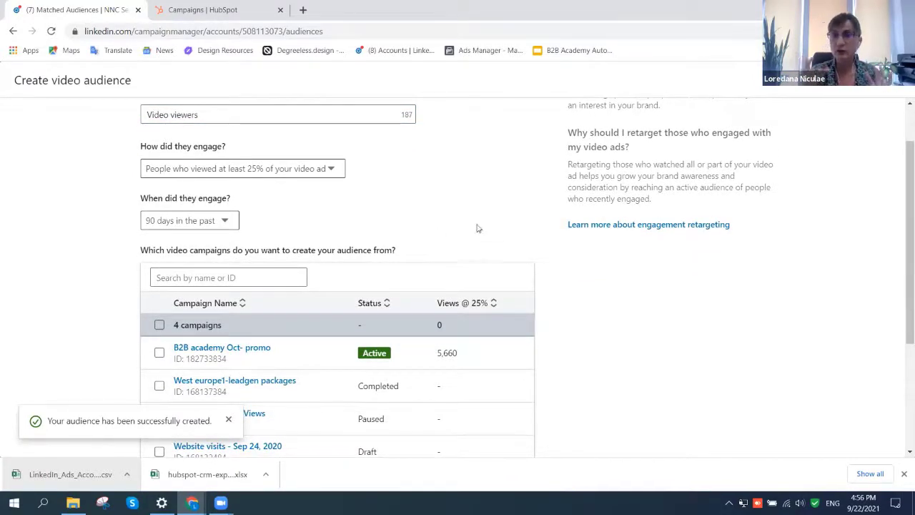
Step: Set the audience's engagement criterion to people who viewed at least 50% of the video ad
scroll(519, 217, "up", 1)
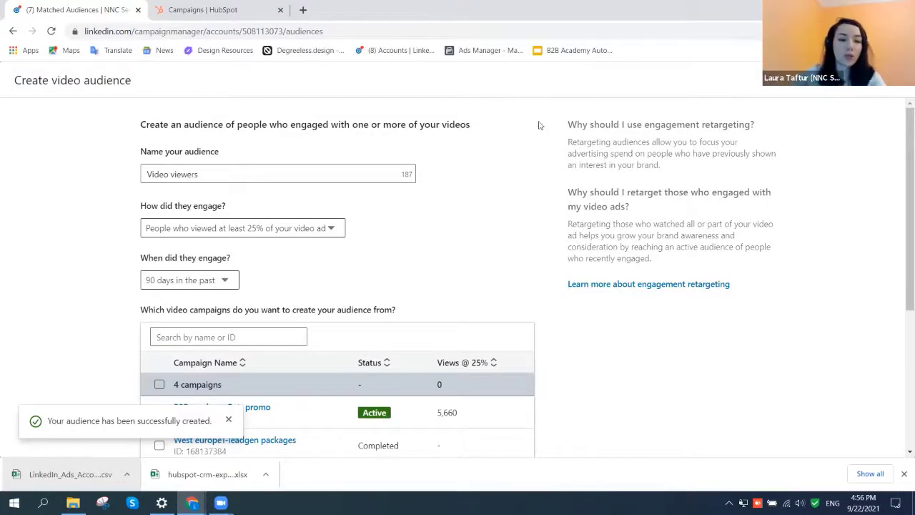
left_click(331, 229)
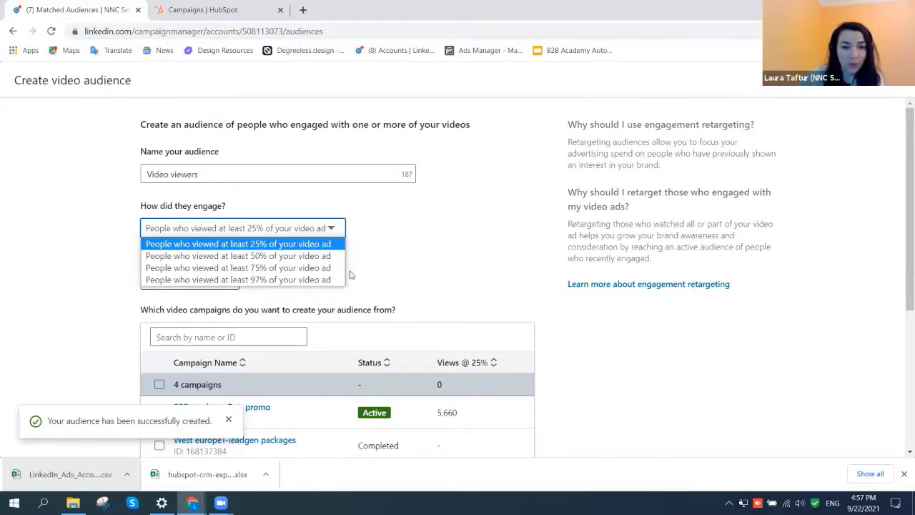
left_click(331, 255)
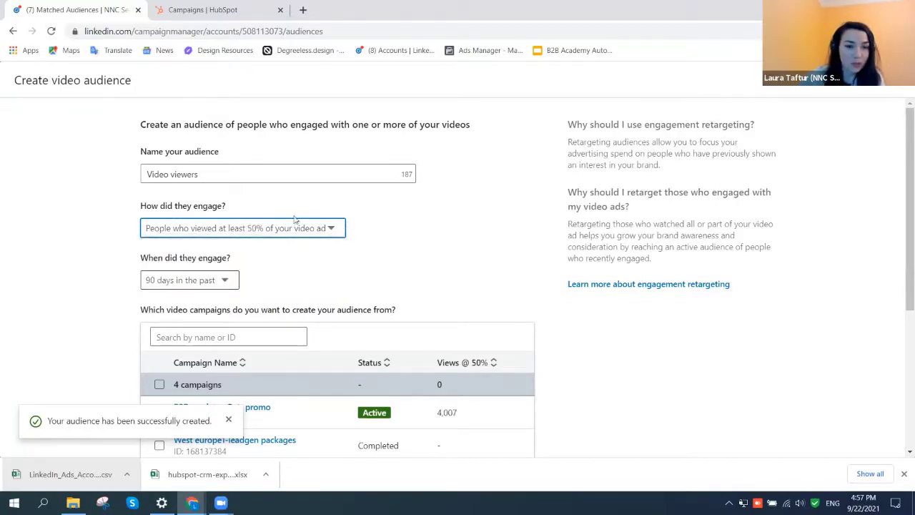
Step: Select B2B academy Oct- promo, West europe1-leadgen packages, Bootcamp - video Views and Website visits - Sep 24, 2020 as source campaigns, and create the audience
scroll(529, 214, "down", 1)
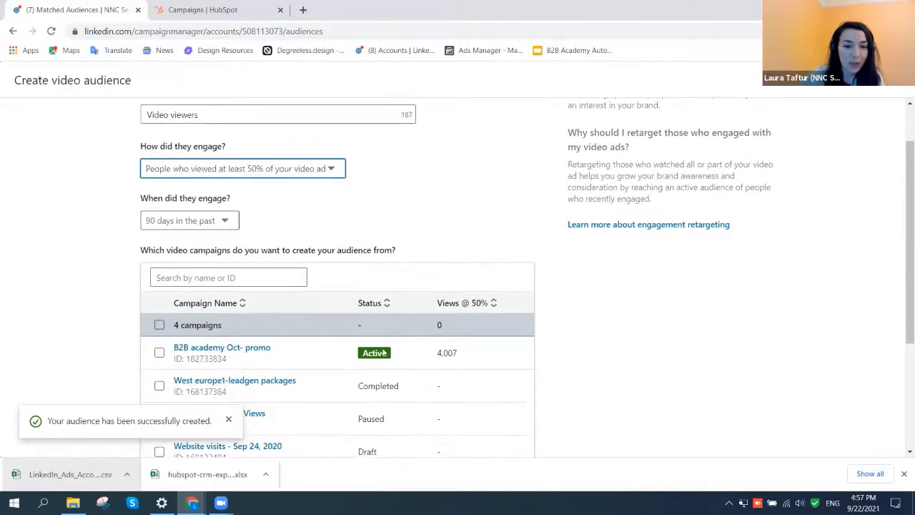
scroll(245, 278, "down", 1)
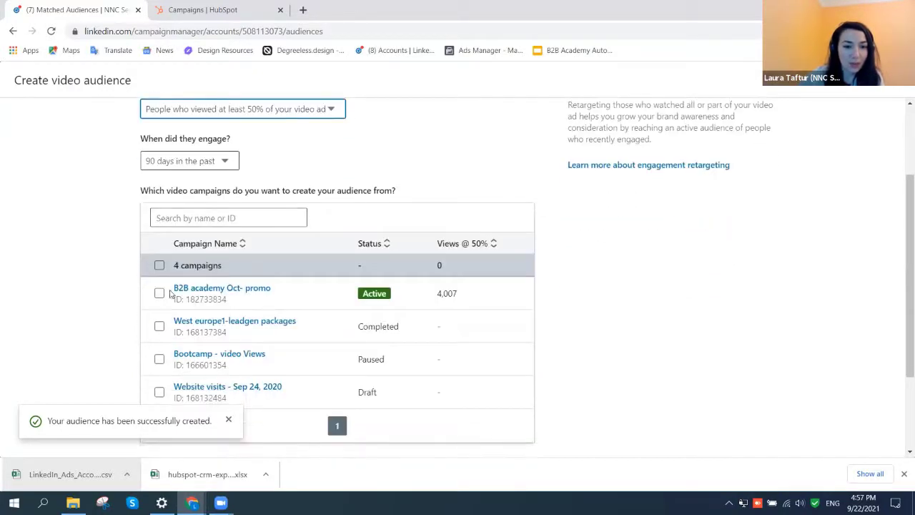
scroll(279, 291, "down", 1)
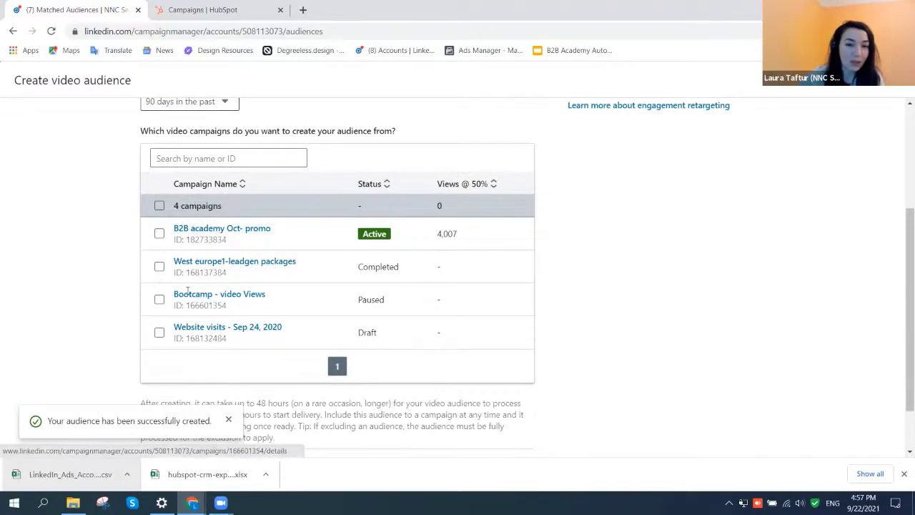
scroll(165, 296, "up", 1)
scroll(166, 296, "up", 1)
left_click(158, 351)
scroll(159, 351, "down", 1)
left_click(160, 327)
left_click(159, 359)
left_click(159, 392)
scroll(379, 323, "down", 2)
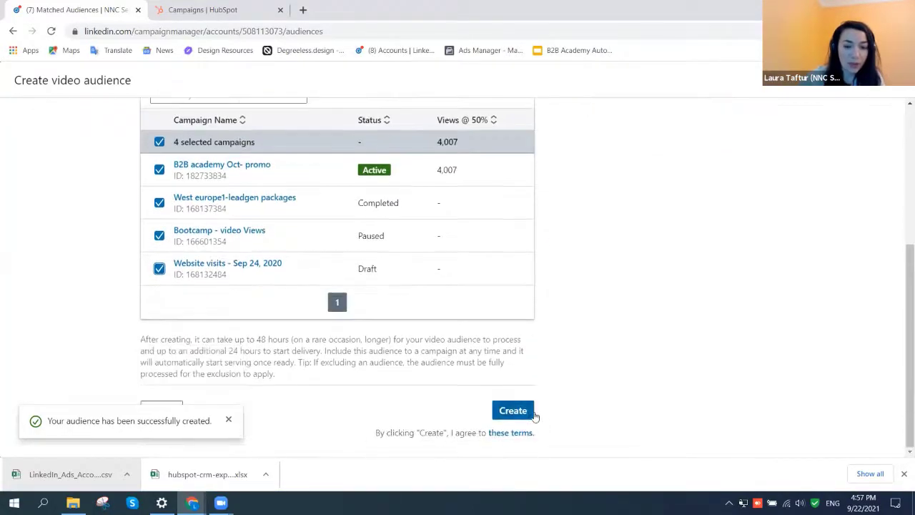
left_click(533, 413)
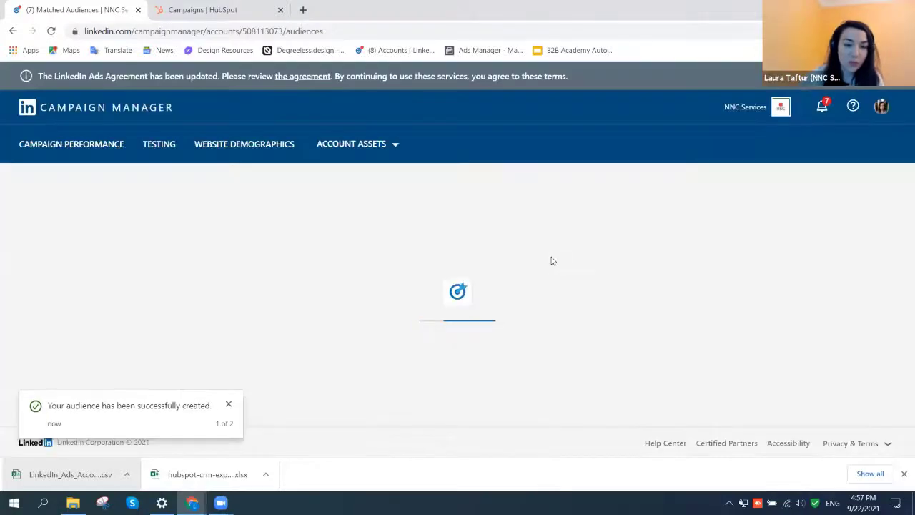
Step: Check the Video viewers entry and the other entries in the matched audiences list
scroll(388, 206, "down", 3)
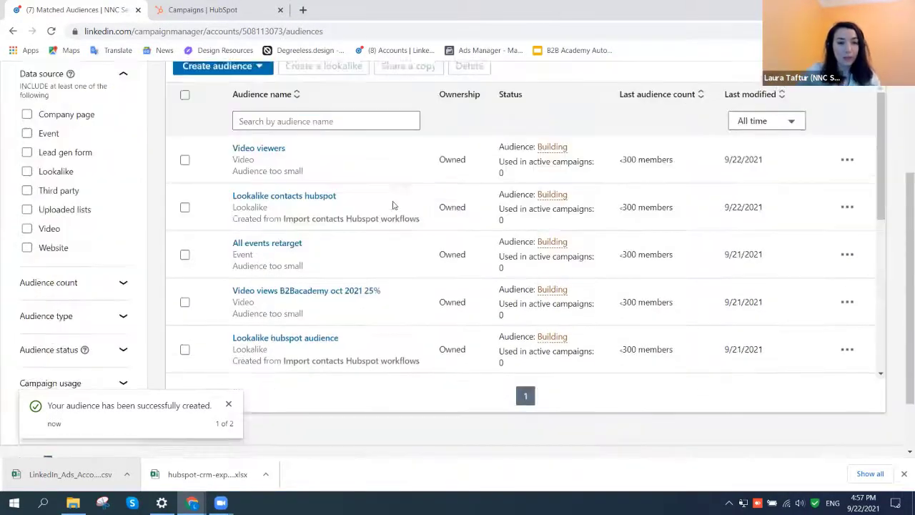
scroll(423, 198, "up", 3)
scroll(479, 265, "down", 3)
scroll(481, 250, "up", 3)
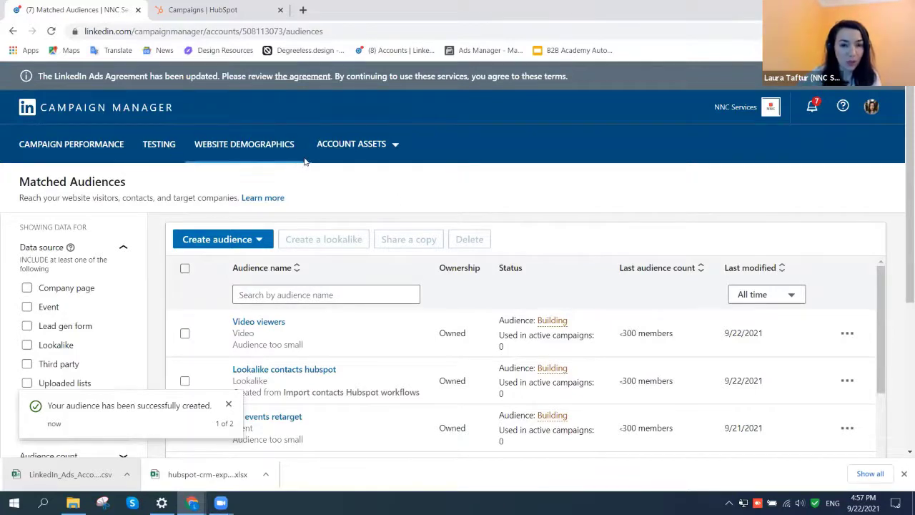
Step: Reopen the matched audiences list from the campaigns overview and start a new lookalike audience, checking its available source audiences
left_click(13, 31)
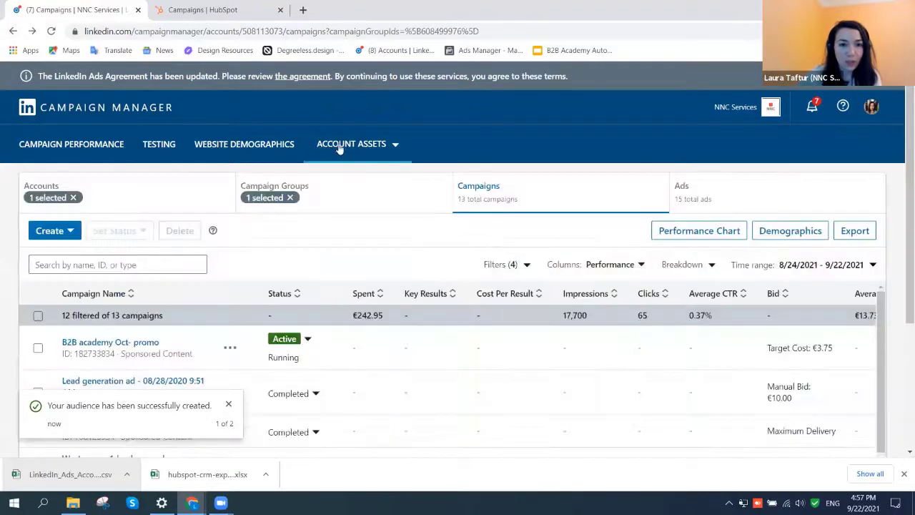
left_click(336, 151)
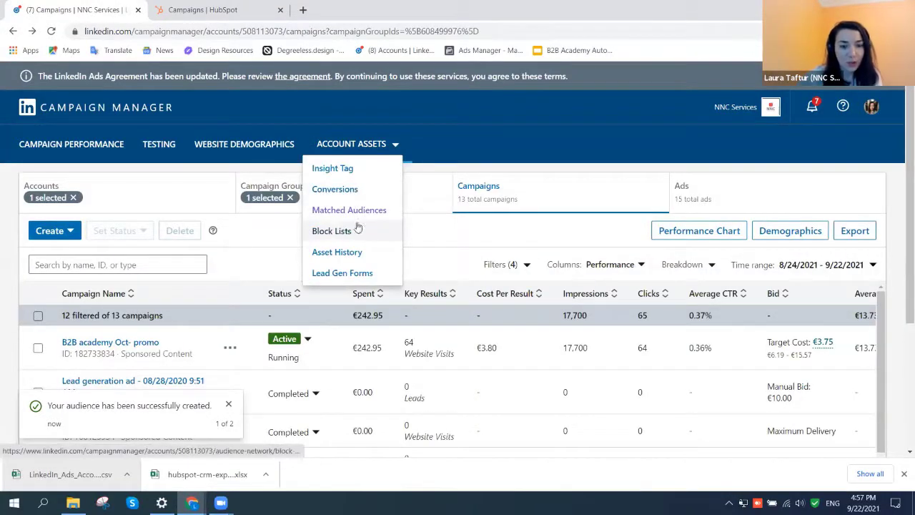
left_click(361, 210)
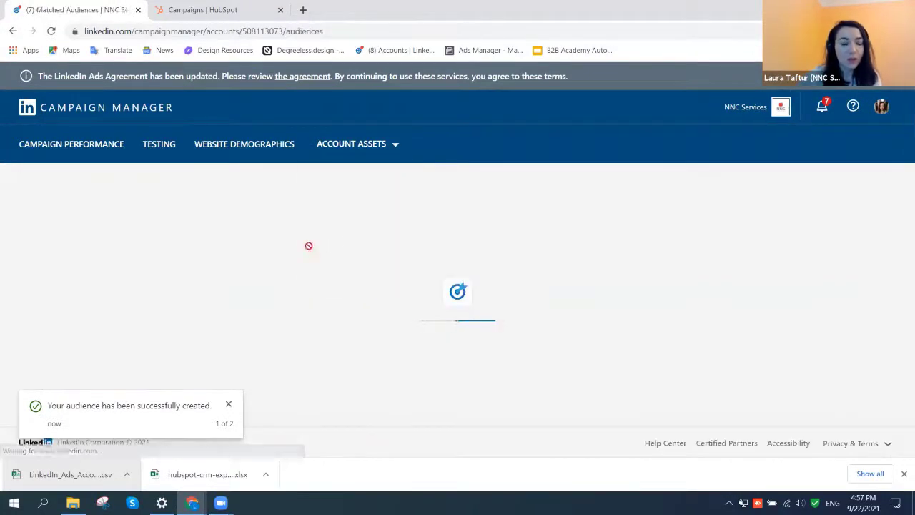
scroll(272, 239, "down", 2)
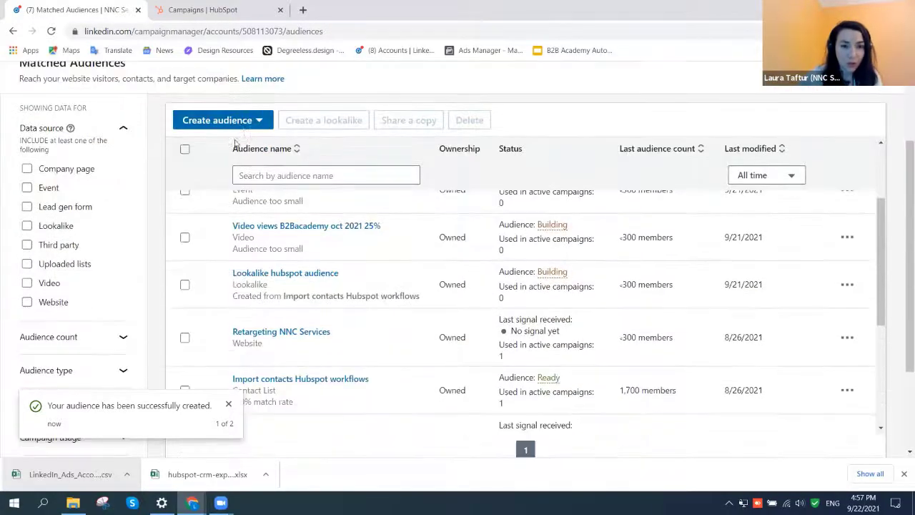
left_click(217, 120)
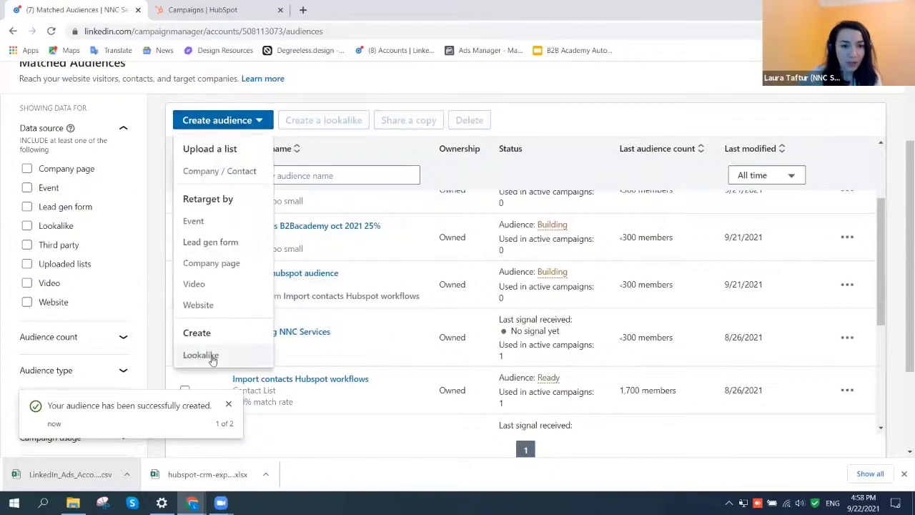
left_click(211, 356)
scroll(309, 311, "down", 1)
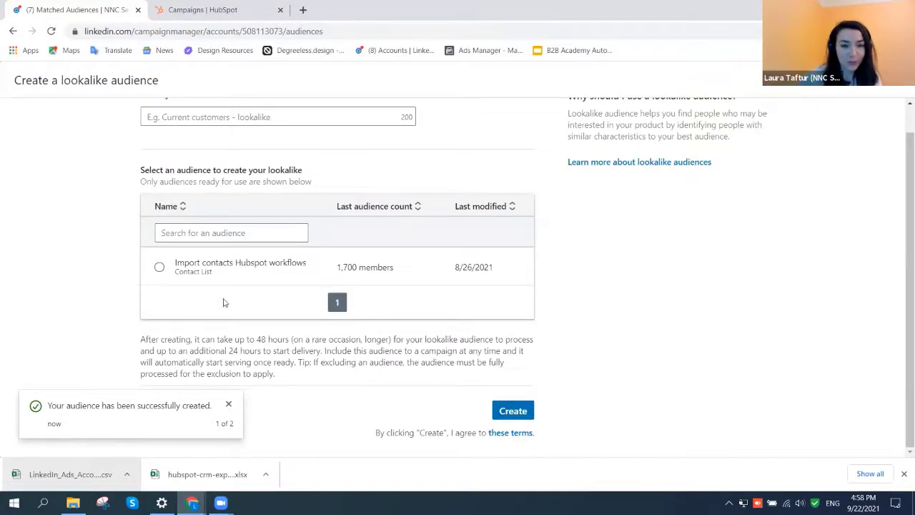
scroll(390, 283, "up", 1)
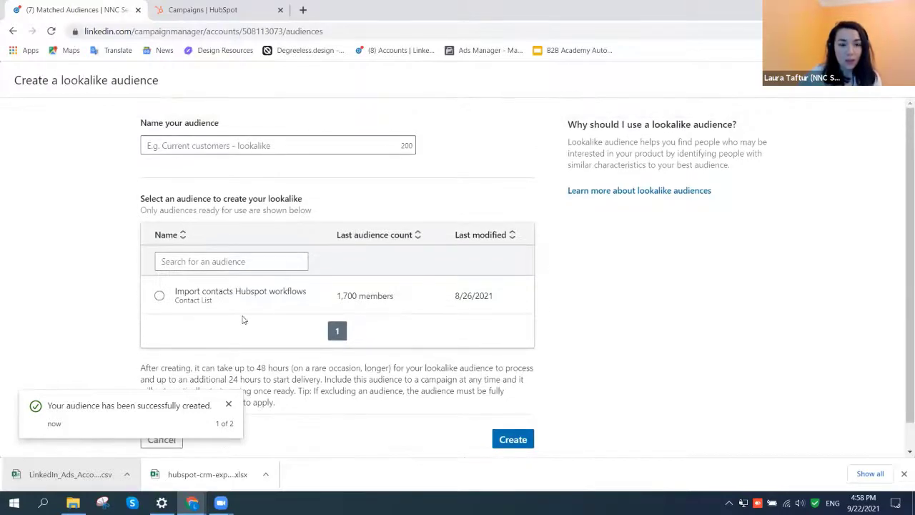